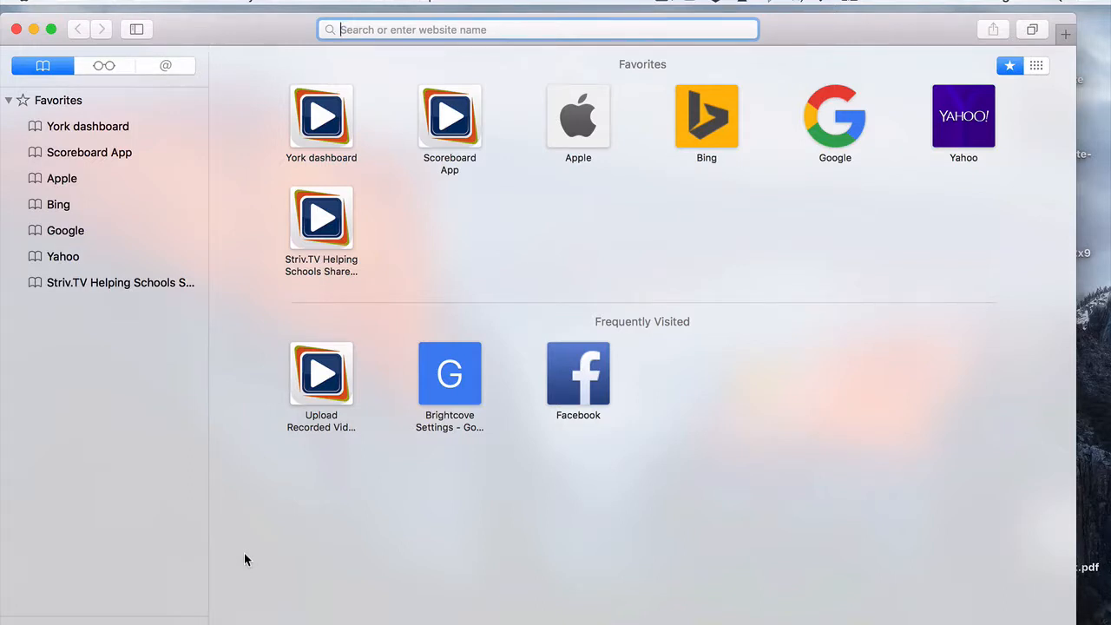
Open the striv.tv School Dashboard from the favorites and enter the Osceola school's dashboard
{"action": "left_click", "coordinate": [466, 129]}
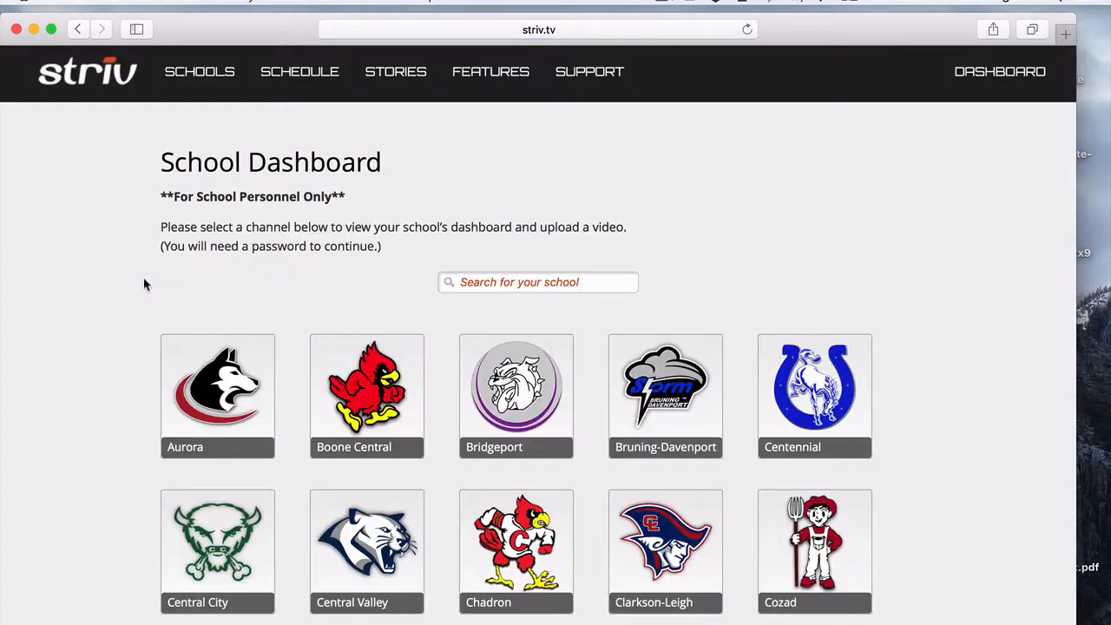
{"action": "scroll", "coordinate": [110, 265], "scroll_direction": "down", "scroll_amount": 10}
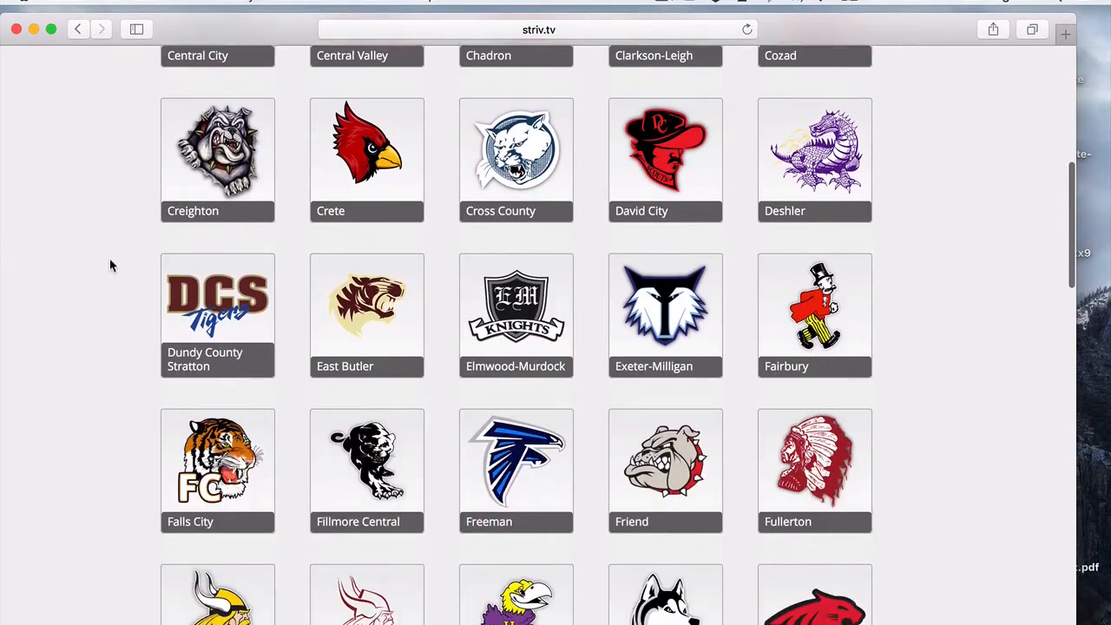
{"action": "scroll", "coordinate": [110, 264], "scroll_direction": "down", "scroll_amount": 12}
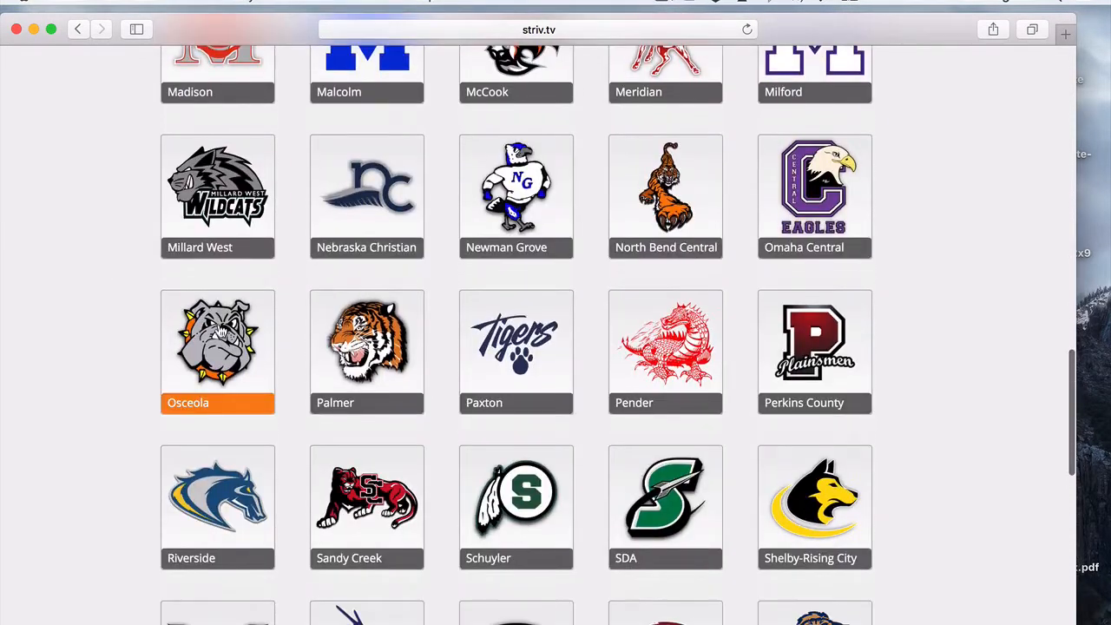
{"action": "left_click", "coordinate": [219, 328]}
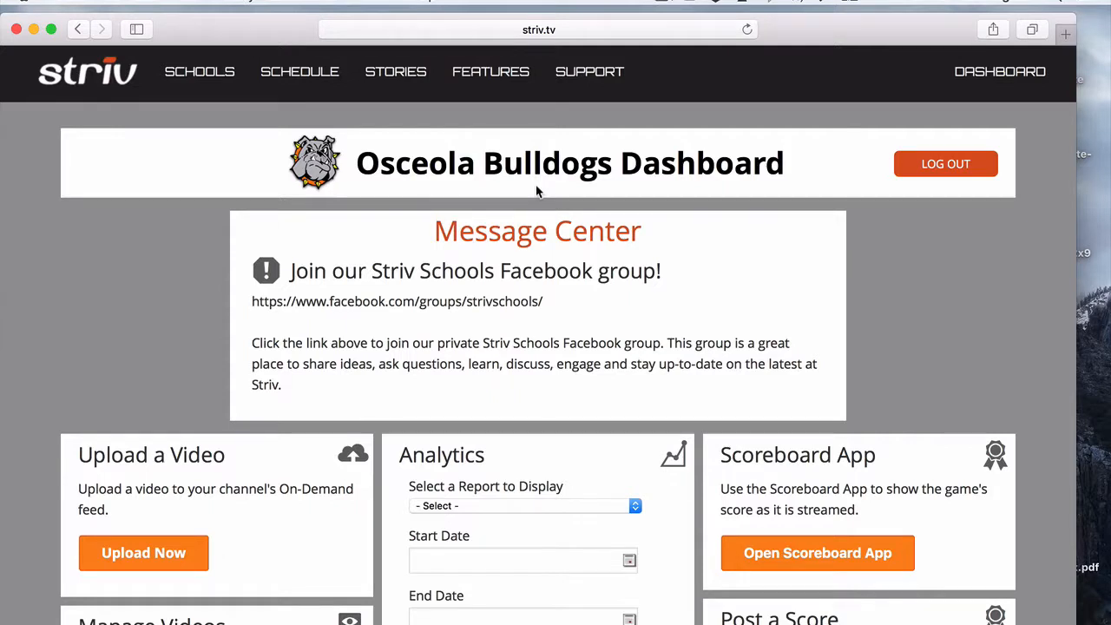
Open the Scoreboard App from the Osceola dashboard, adjust the minutes per period, and start the event
{"action": "left_click", "coordinate": [820, 553]}
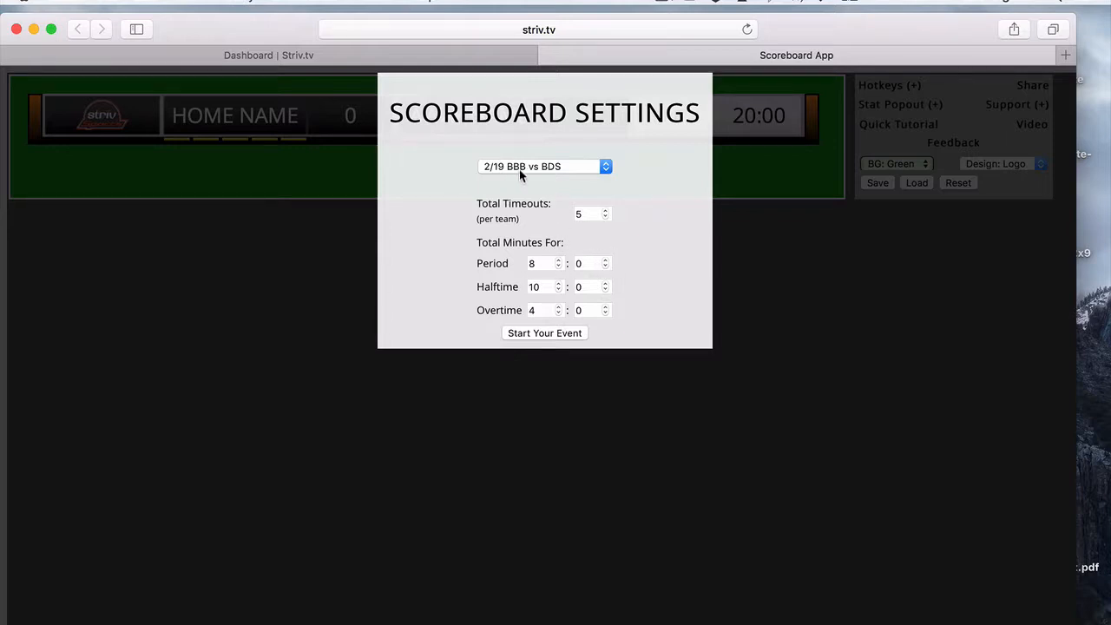
{"action": "left_click", "coordinate": [559, 260]}
{"action": "left_click", "coordinate": [560, 260]}
{"action": "left_click", "coordinate": [543, 334]}
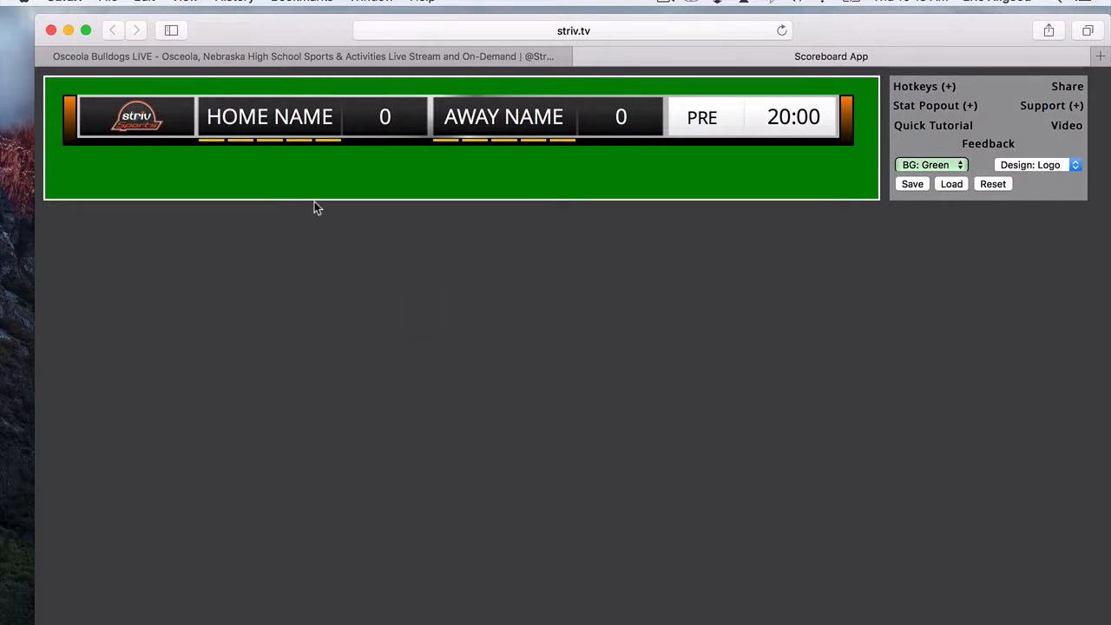
Change the home team name on the scoreboard to Heartland
{"action": "left_click", "coordinate": [263, 115]}
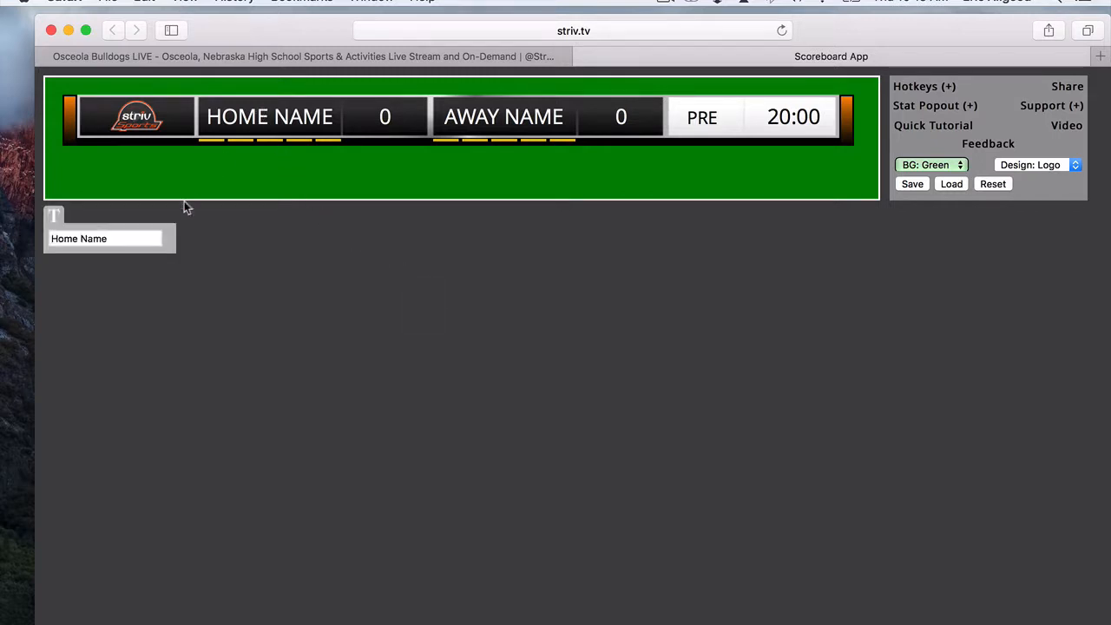
{"action": "left_click_drag", "start_coordinate": [110, 238], "coordinate": [30, 239]}
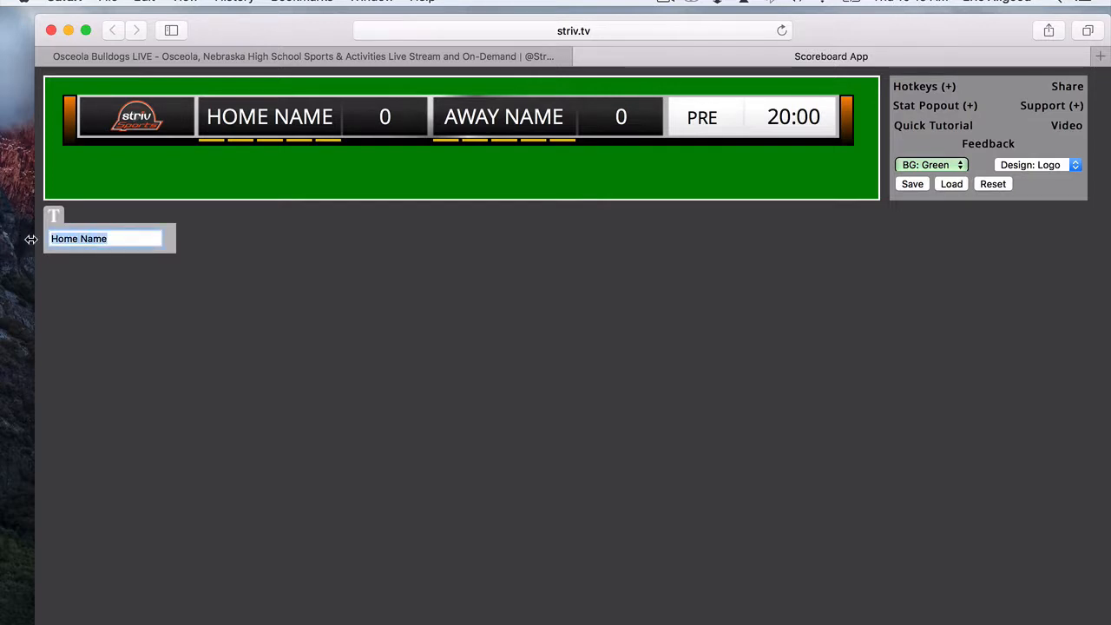
{"action": "type", "text": "Heartland"}
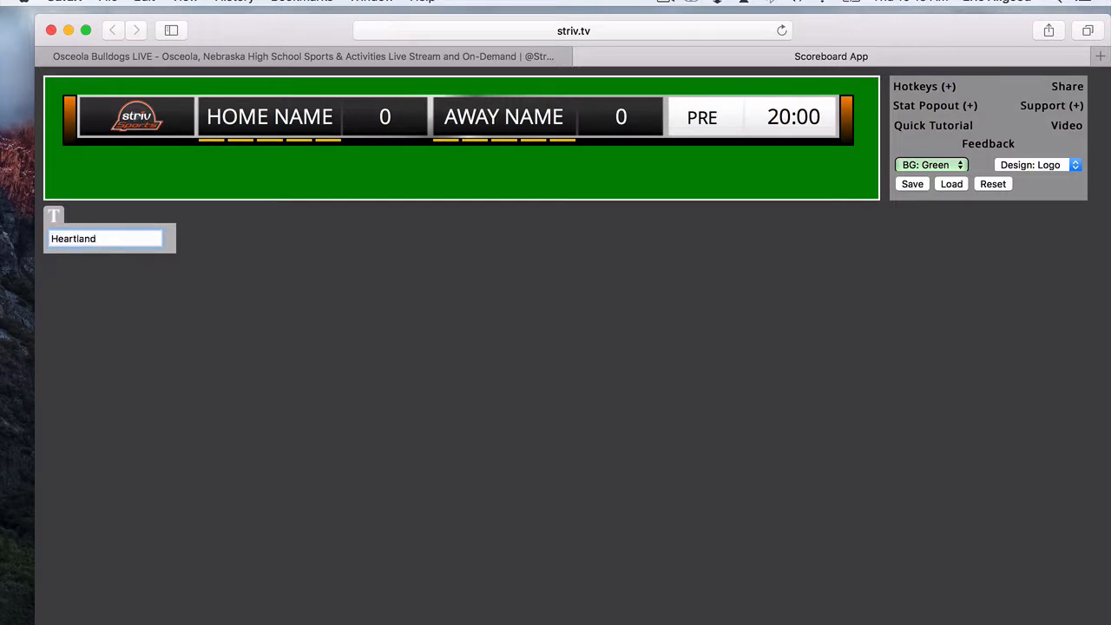
{"action": "key", "text": "Return"}
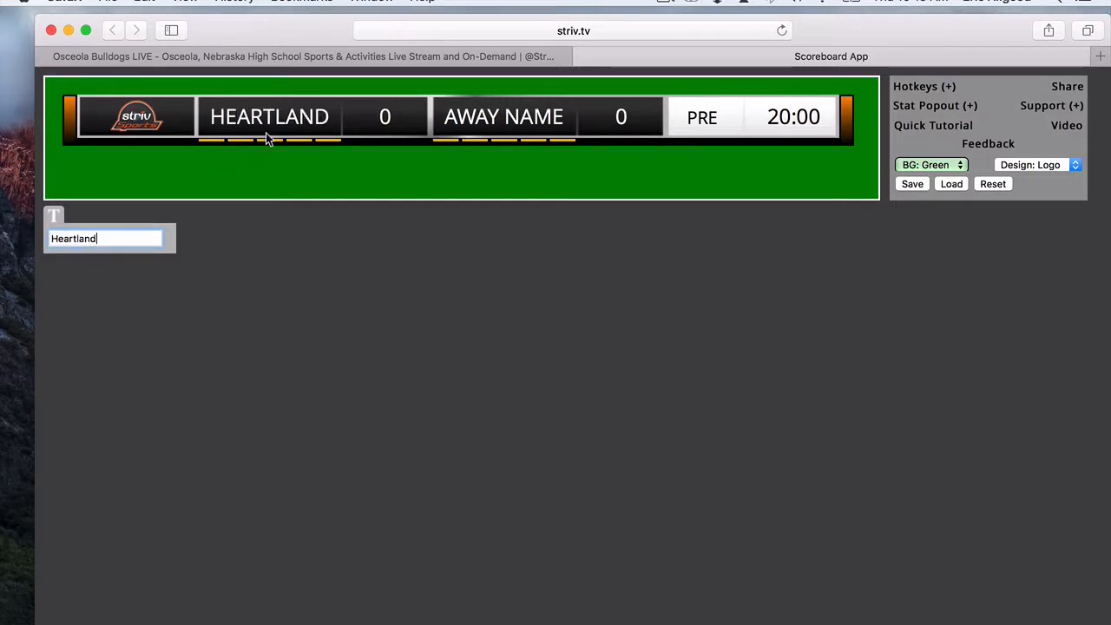
Change the away team name on the scoreboard to Osceola
{"action": "left_click", "coordinate": [498, 121]}
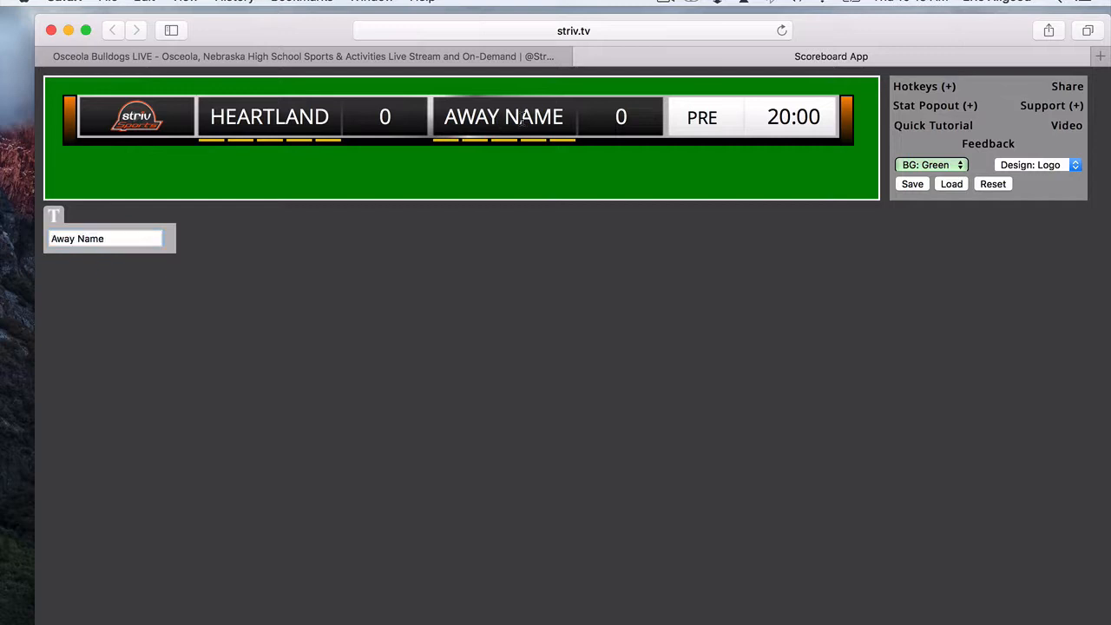
{"action": "left_click_drag", "start_coordinate": [112, 238], "coordinate": [38, 241]}
{"action": "type", "text": "Osceola"}
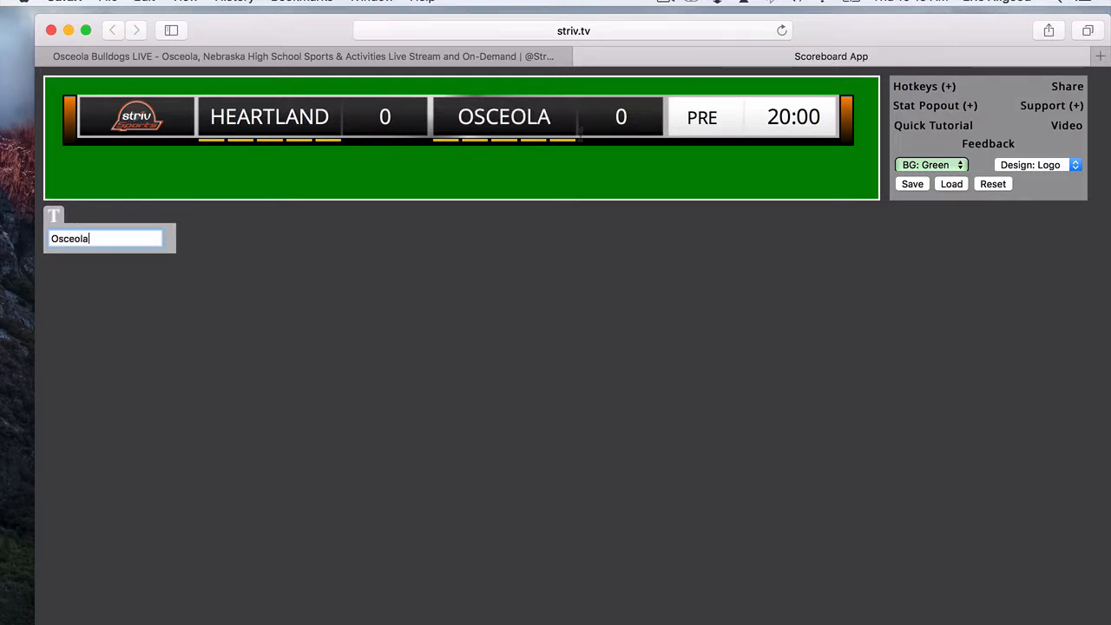
Advance the game period to 1st, accept the offer to post to Twitter, and close the tweet window without posting
{"action": "left_click", "coordinate": [710, 123]}
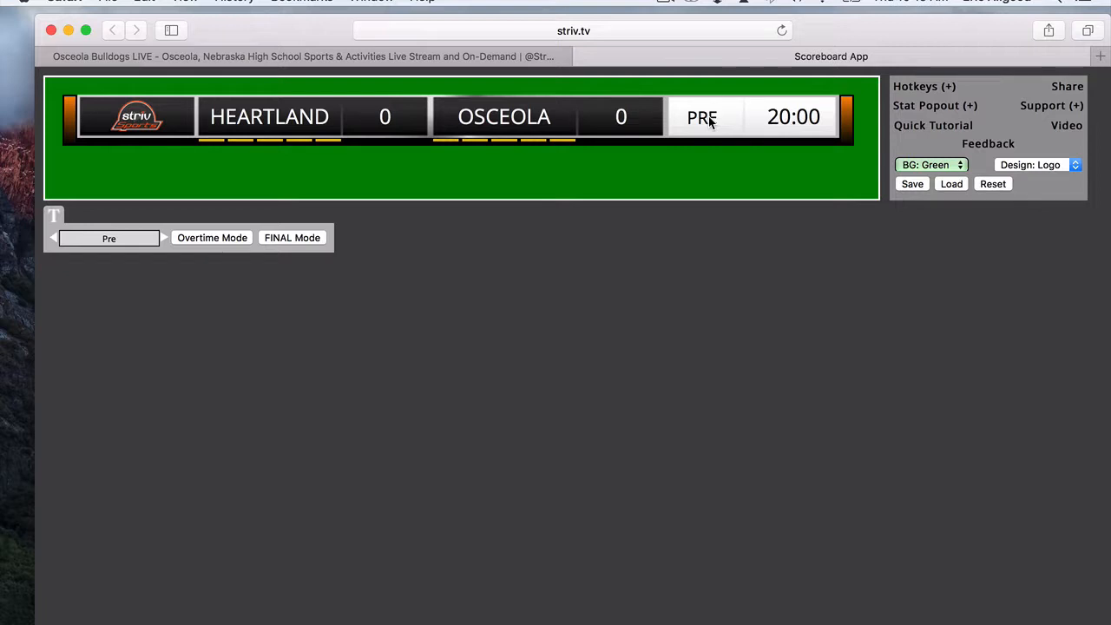
{"action": "left_click", "coordinate": [164, 238]}
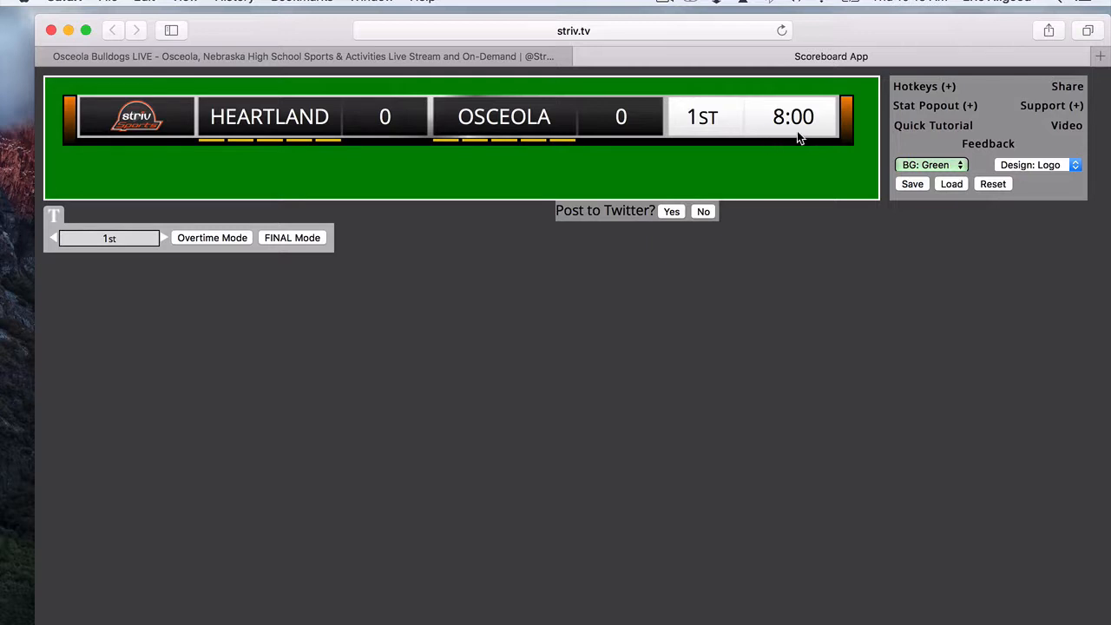
{"action": "left_click", "coordinate": [671, 212]}
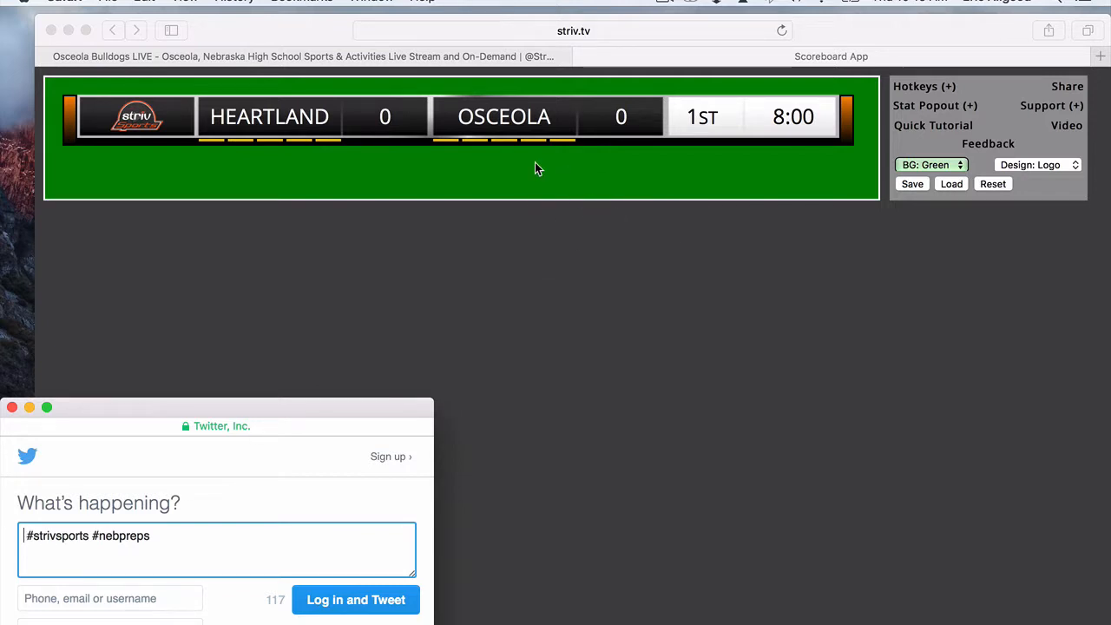
{"action": "left_click", "coordinate": [13, 407]}
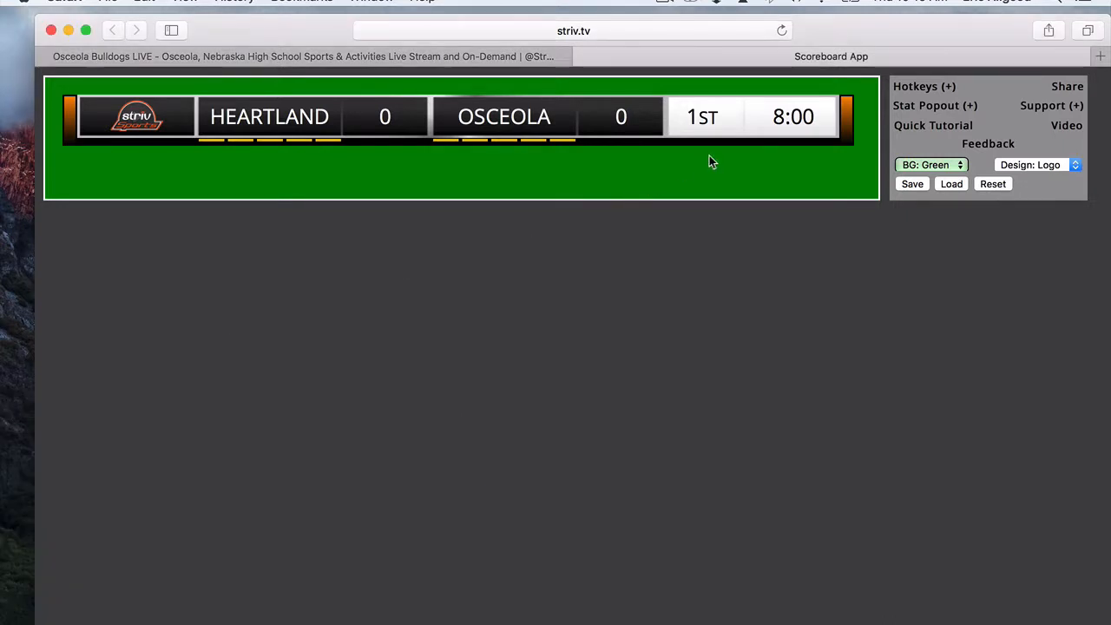
Set the minutes of the scoreboard's game clock to 12
{"action": "left_click", "coordinate": [793, 119]}
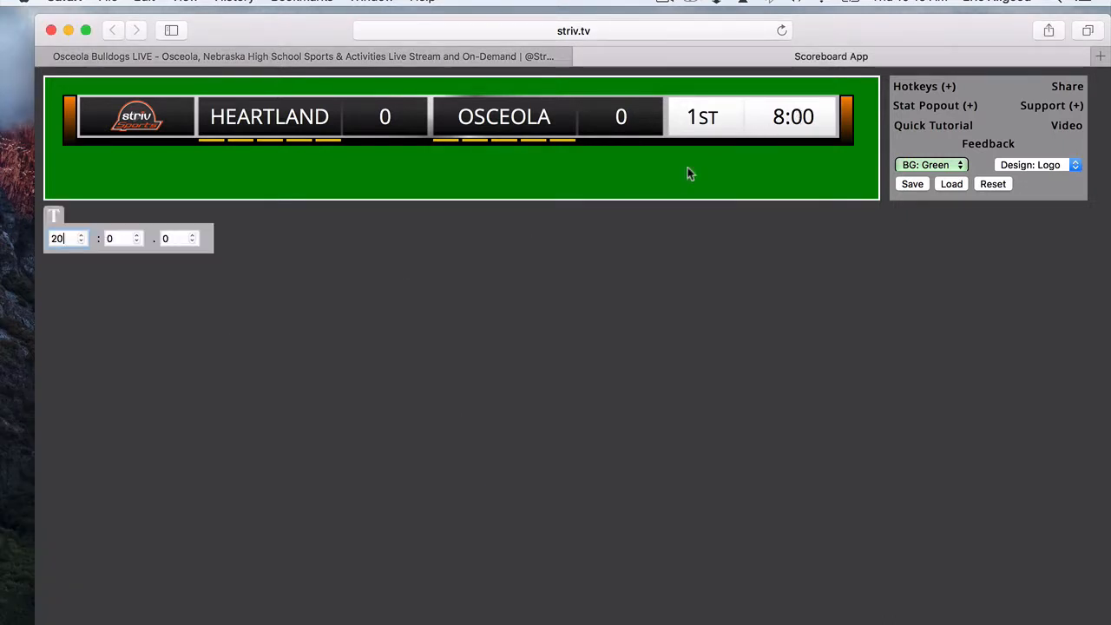
{"action": "left_click", "coordinate": [80, 241]}
{"action": "left_click", "coordinate": [81, 241]}
{"action": "left_click", "coordinate": [81, 242]}
{"action": "left_click", "coordinate": [81, 241]}
{"action": "left_click", "coordinate": [80, 242]}
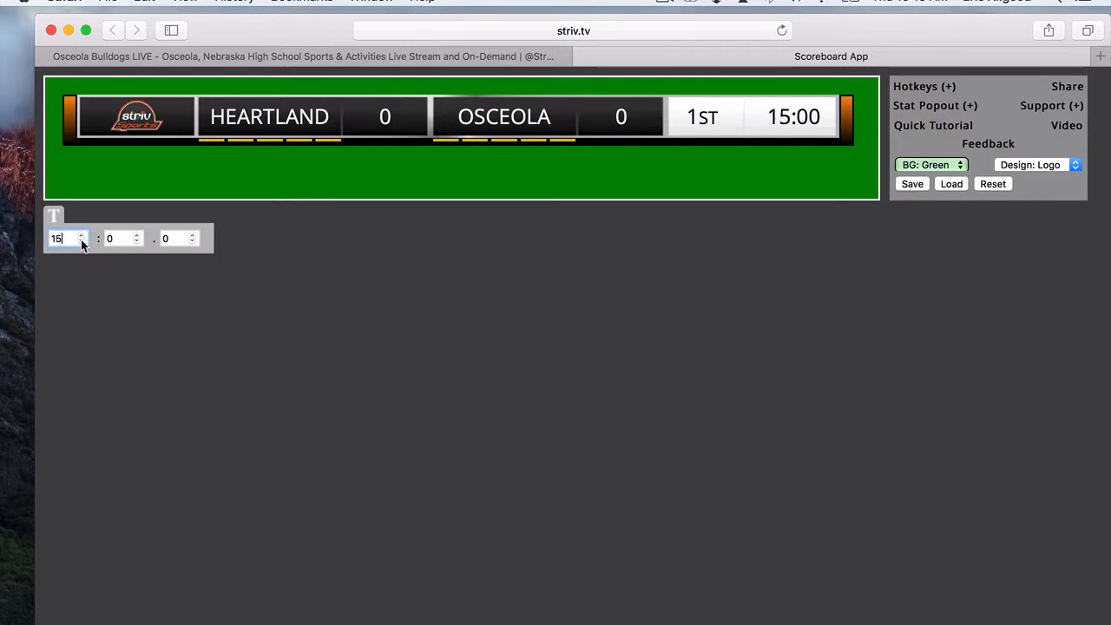
{"action": "left_click", "coordinate": [81, 241]}
{"action": "left_click", "coordinate": [81, 241]}
{"action": "left_click", "coordinate": [81, 241]}
Raise the seconds of the game clock in one-second increments and close the clock editor
{"action": "left_click", "coordinate": [136, 235]}
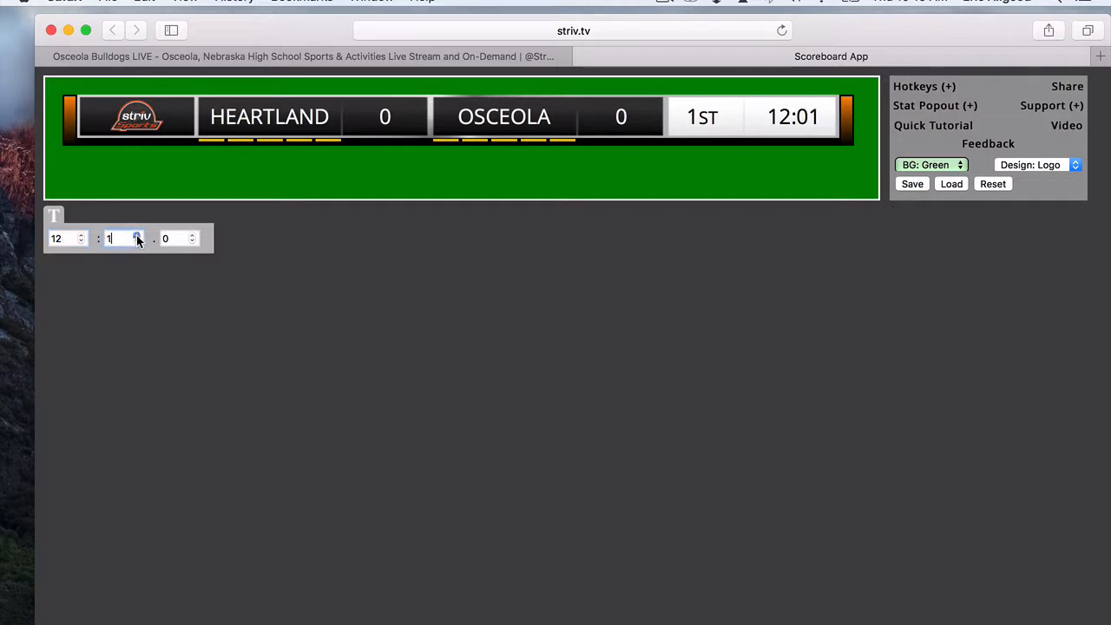
{"action": "left_click", "coordinate": [136, 235]}
{"action": "left_click", "coordinate": [137, 235]}
{"action": "left_click", "coordinate": [137, 235]}
{"action": "left_click", "coordinate": [136, 235]}
{"action": "left_click", "coordinate": [136, 235]}
{"action": "left_click", "coordinate": [136, 235]}
{"action": "left_click", "coordinate": [137, 235]}
{"action": "left_click", "coordinate": [137, 236]}
{"action": "left_click", "coordinate": [136, 236]}
{"action": "left_click", "coordinate": [306, 171]}
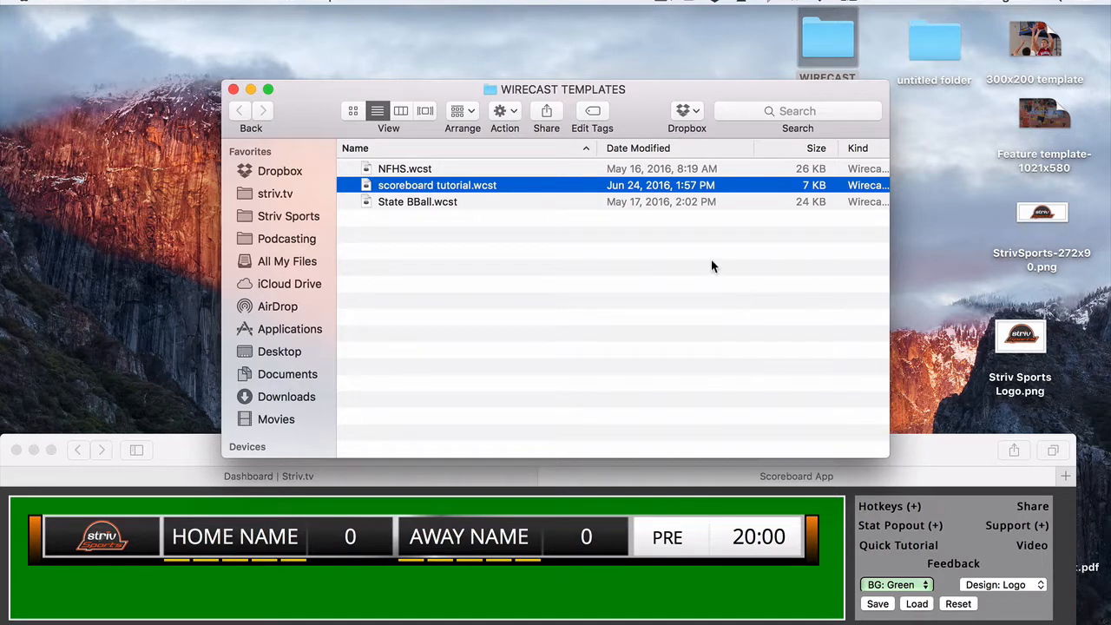
Open scoreboard tutorial.wcst in Wirecast, decline the version update, and select the IMG_8597.jpg shot
{"action": "double_click", "coordinate": [411, 187]}
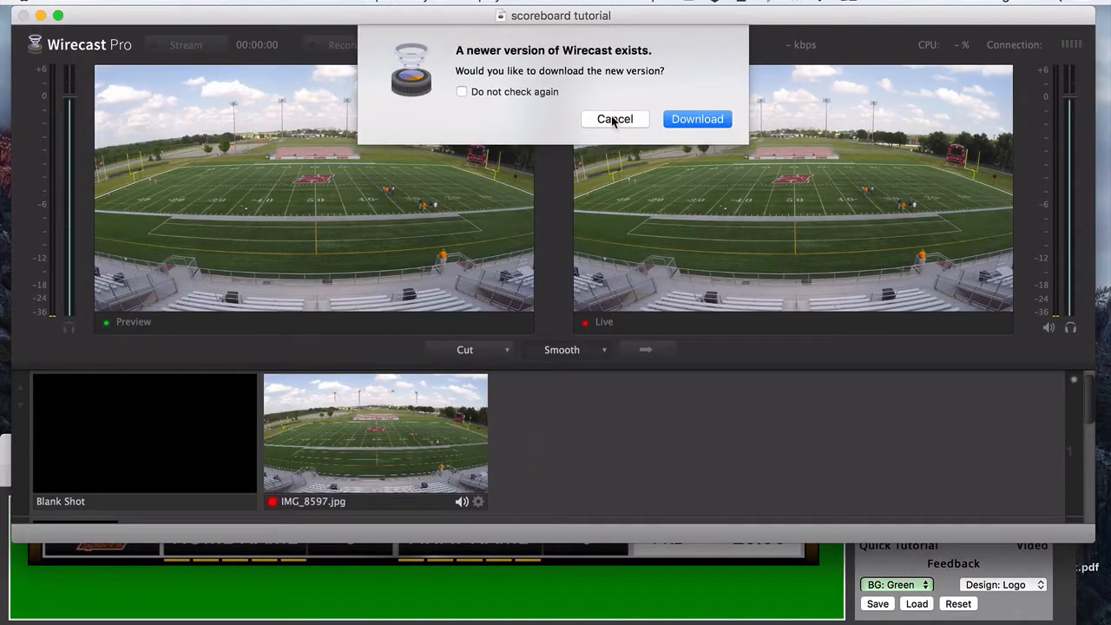
{"action": "left_click", "coordinate": [615, 121]}
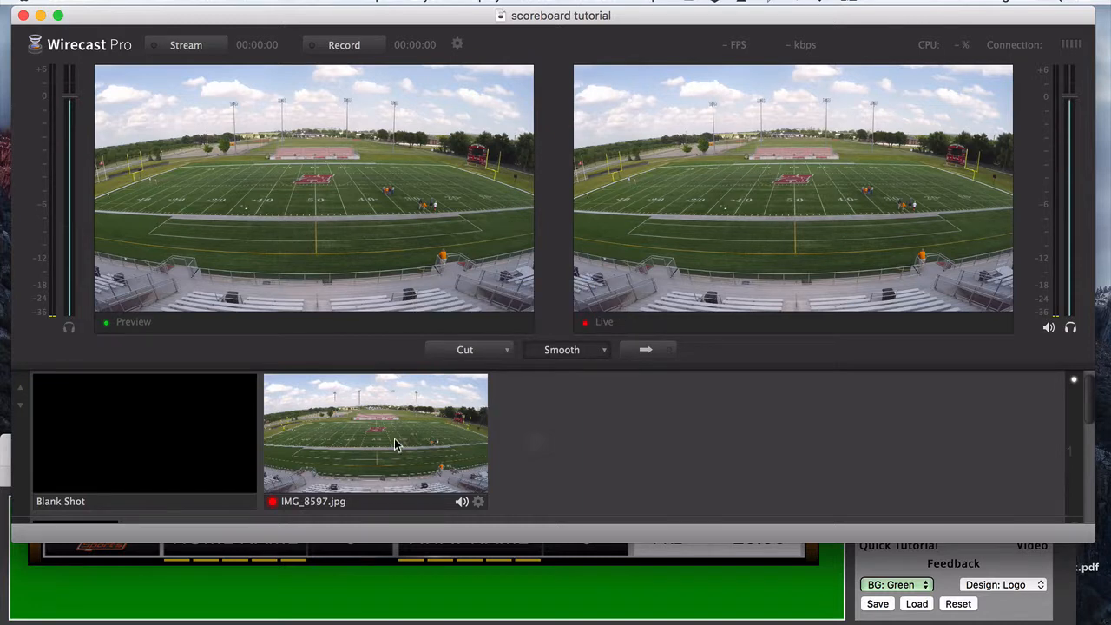
{"action": "left_click", "coordinate": [295, 469]}
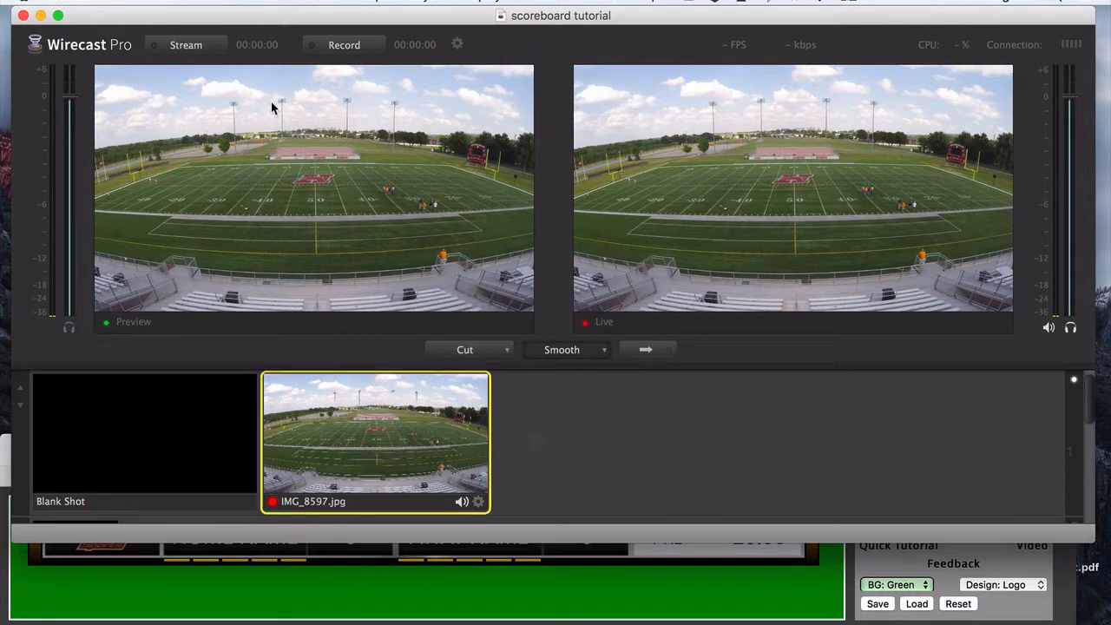
Open the source settings for Local Desktop Presenter 1 and choose Window as its capture type
{"action": "left_click", "coordinate": [312, 2]}
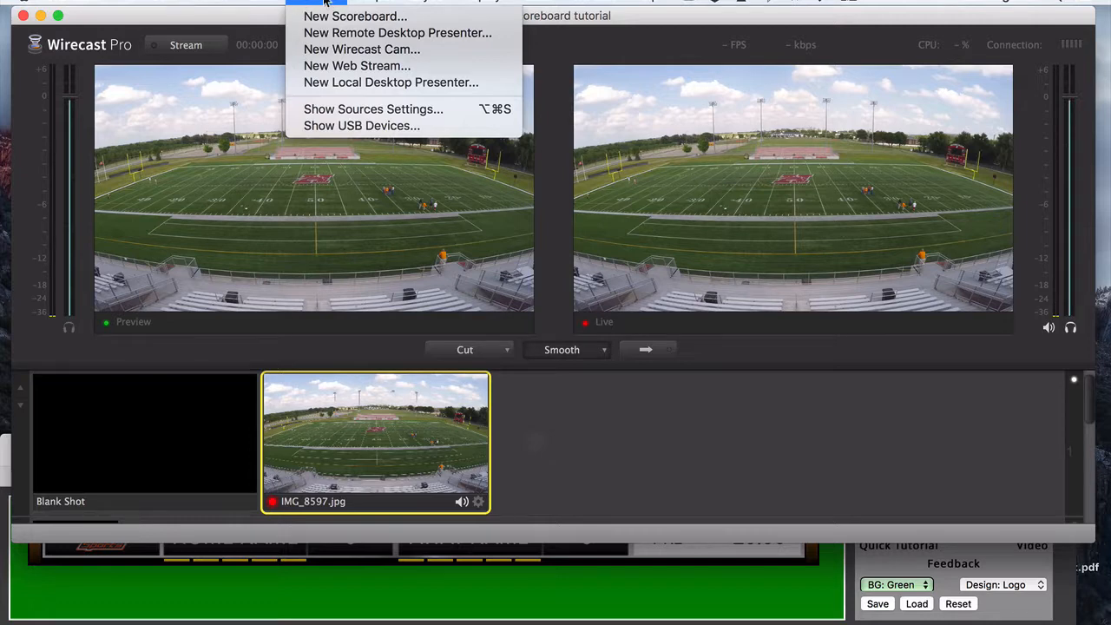
{"action": "left_click", "coordinate": [356, 109]}
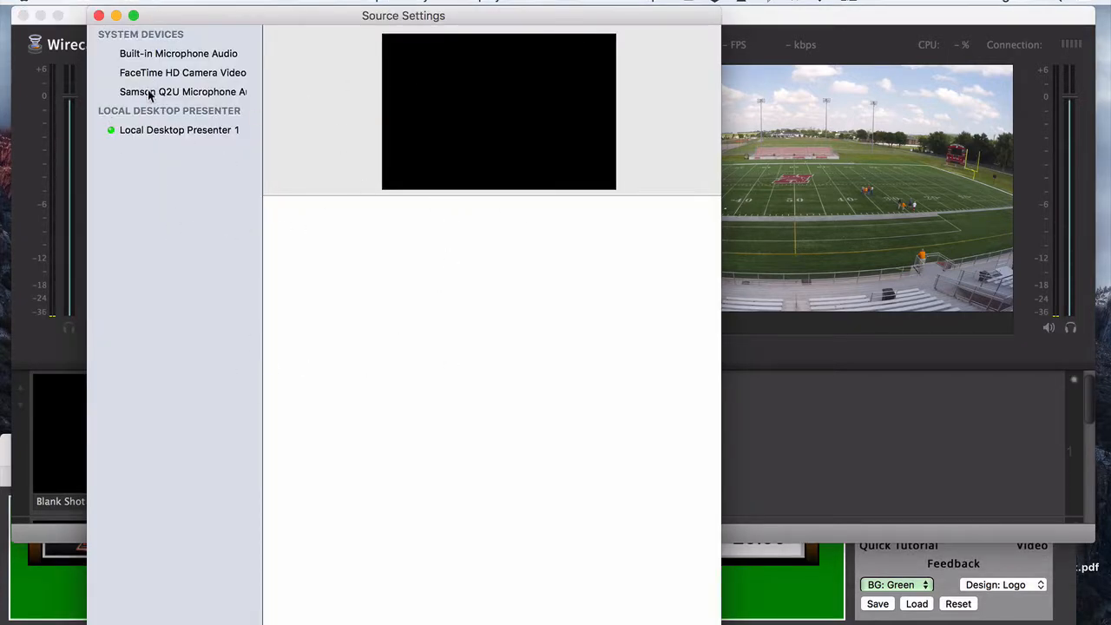
{"action": "left_click", "coordinate": [208, 132]}
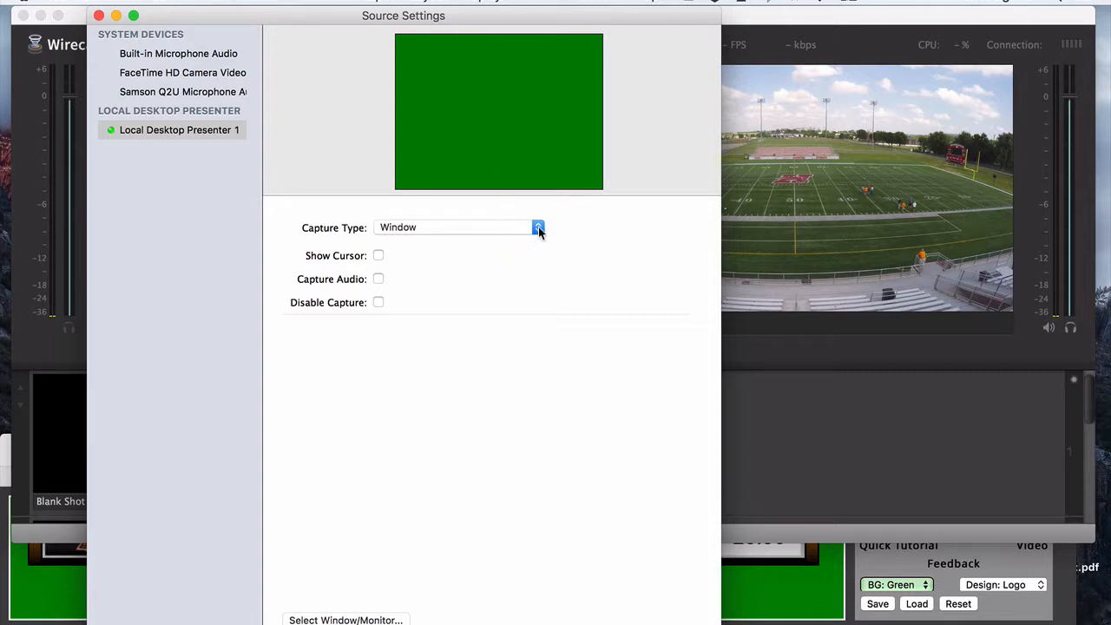
{"action": "left_click", "coordinate": [508, 229]}
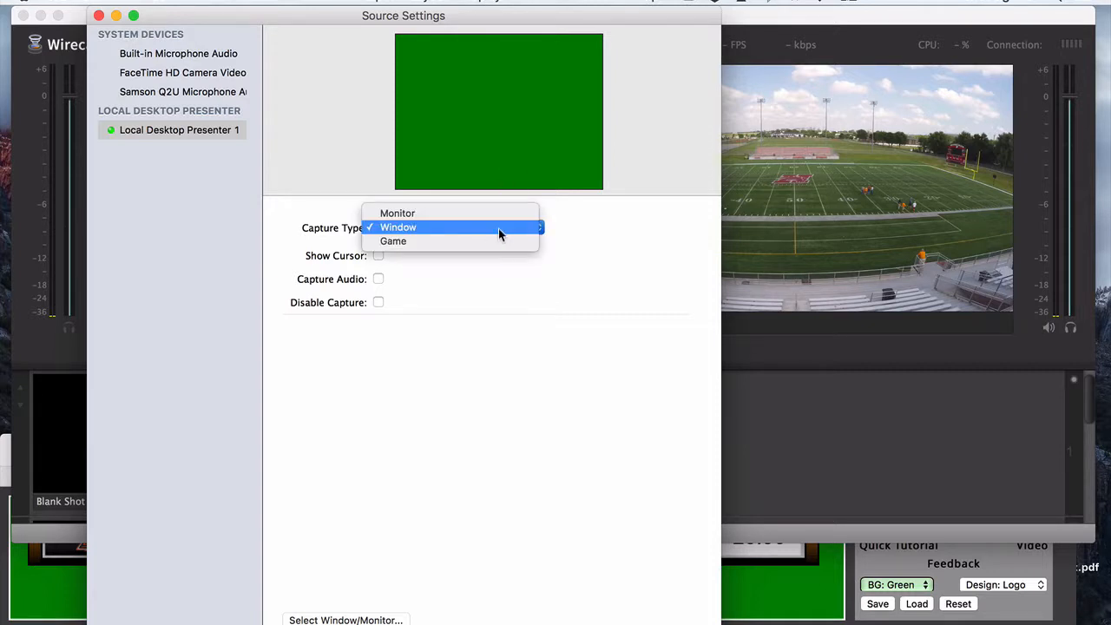
{"action": "left_click", "coordinate": [423, 229]}
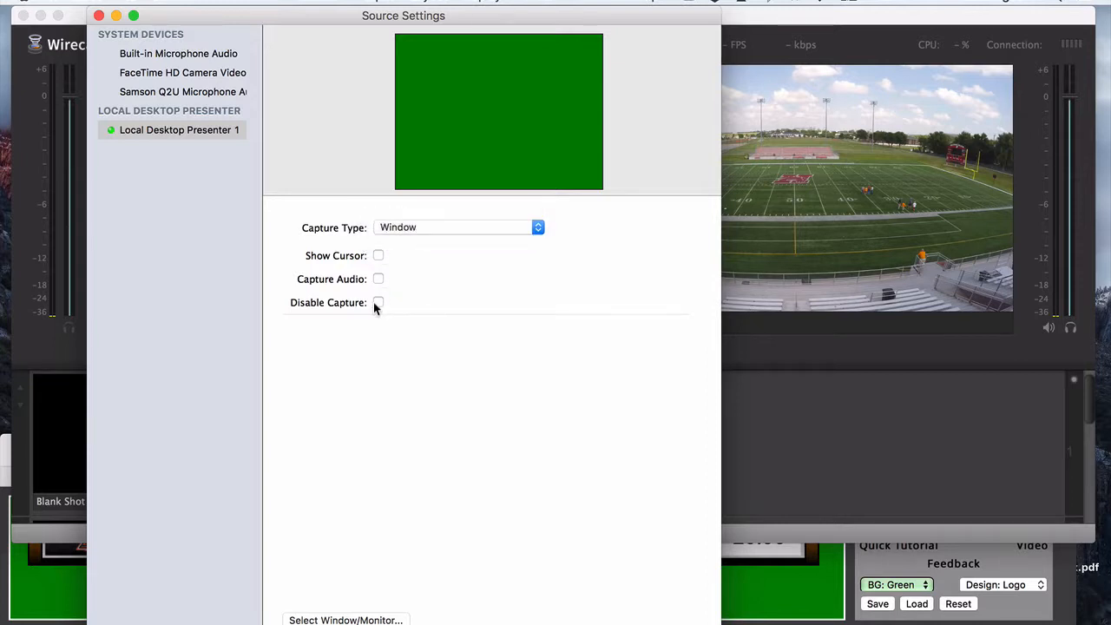
Set Local Desktop Presenter 1 to capture Safari's Scoreboard App window and close the source settings
{"action": "left_click", "coordinate": [351, 620]}
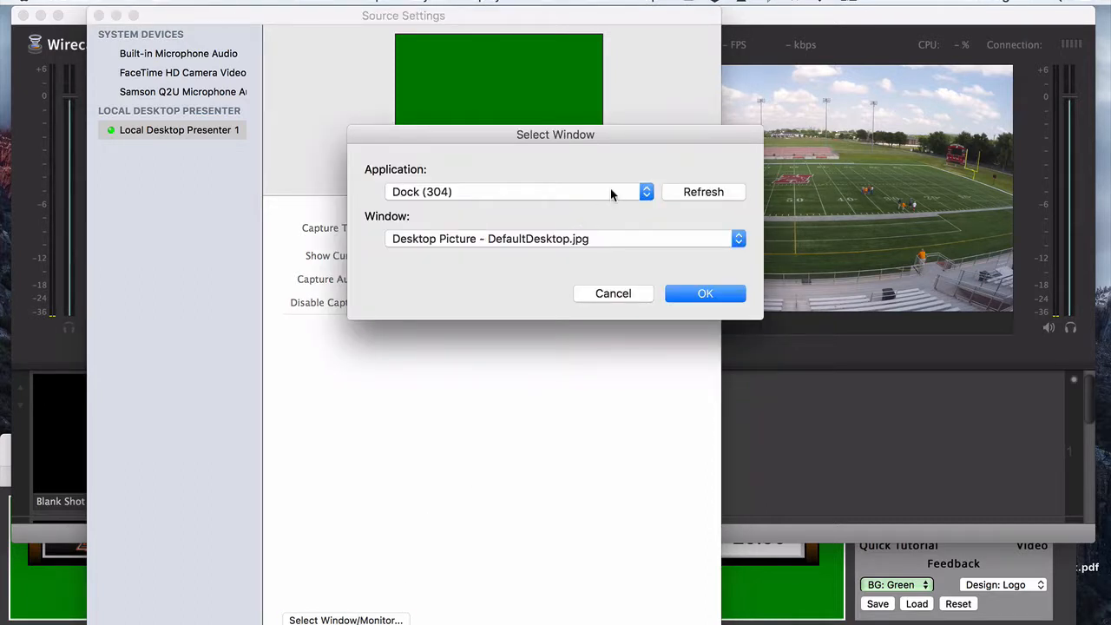
{"action": "left_click", "coordinate": [583, 192]}
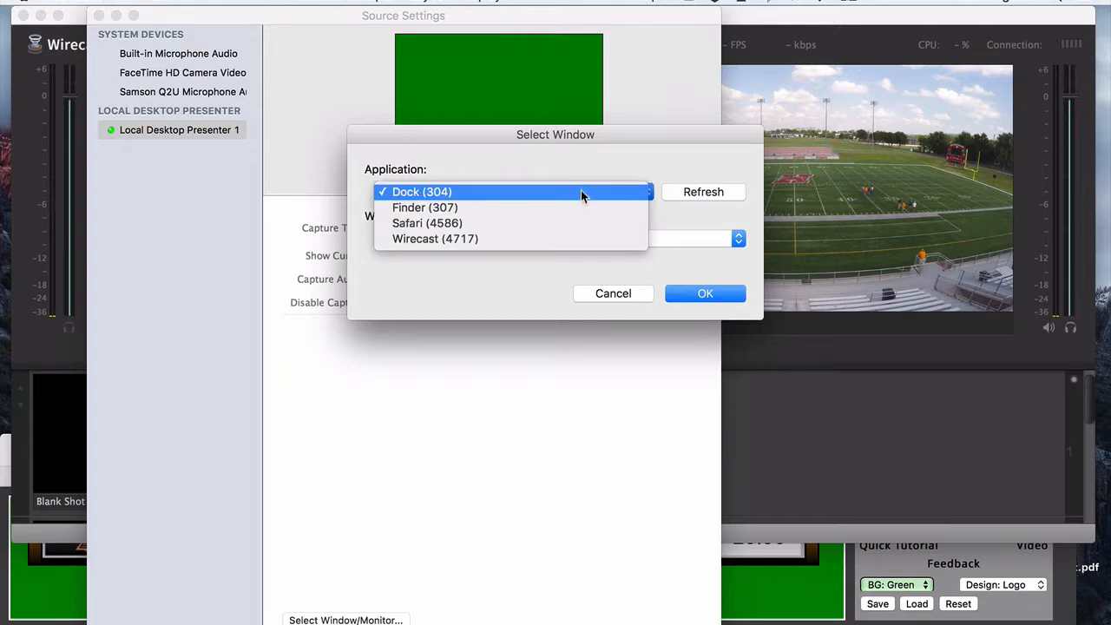
{"action": "left_click", "coordinate": [468, 223]}
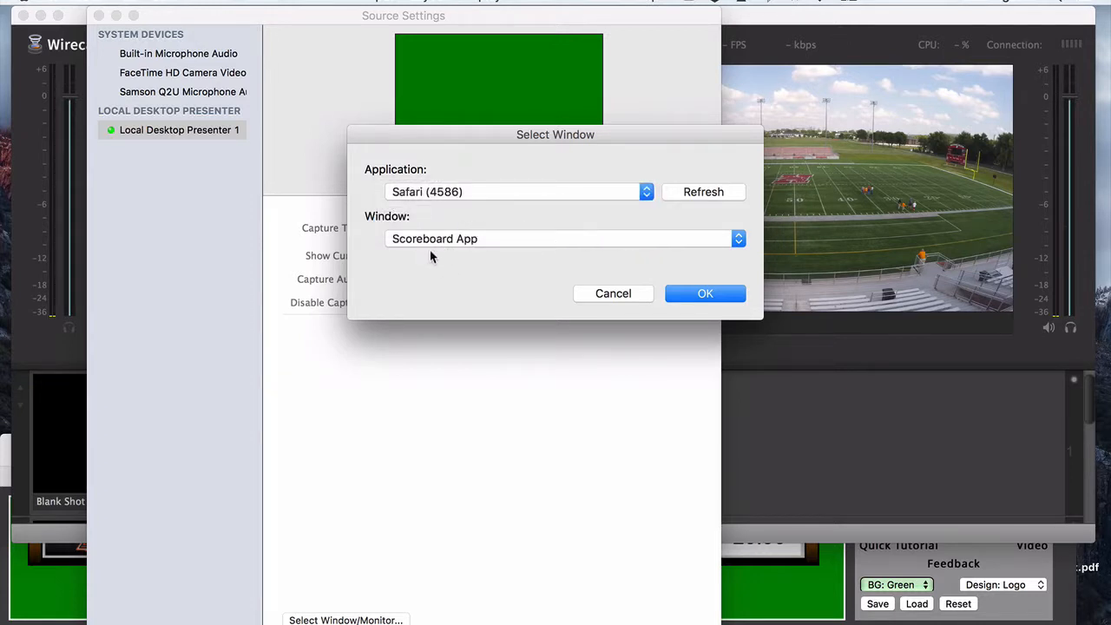
{"action": "left_click", "coordinate": [708, 294]}
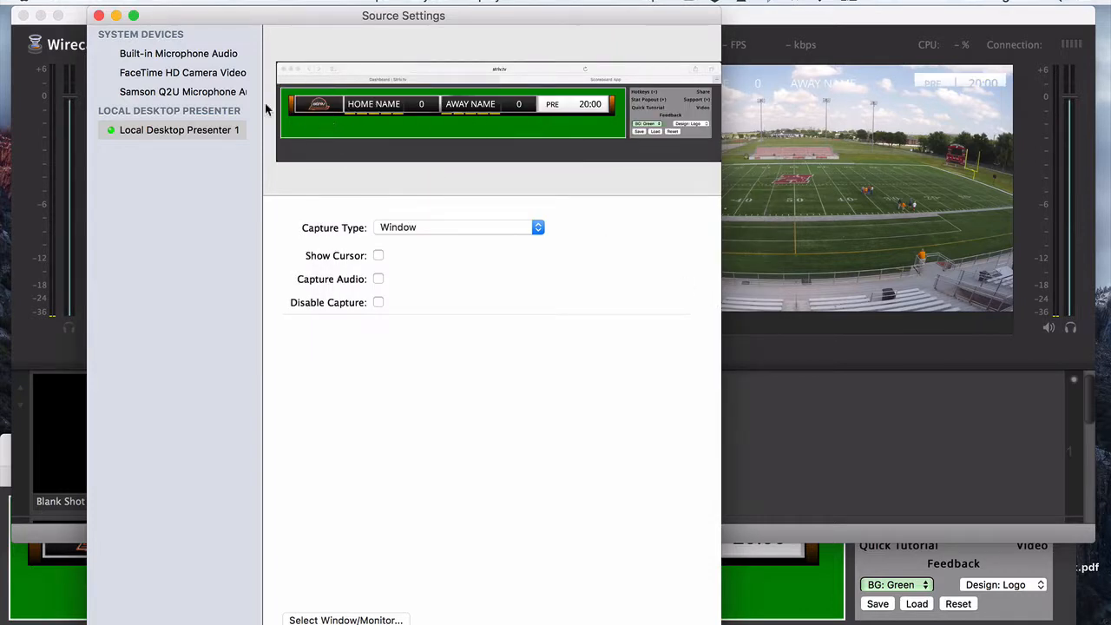
{"action": "left_click", "coordinate": [99, 16]}
Open the IMG_8597.jpg shot for editing
{"action": "left_click", "coordinate": [632, 467]}
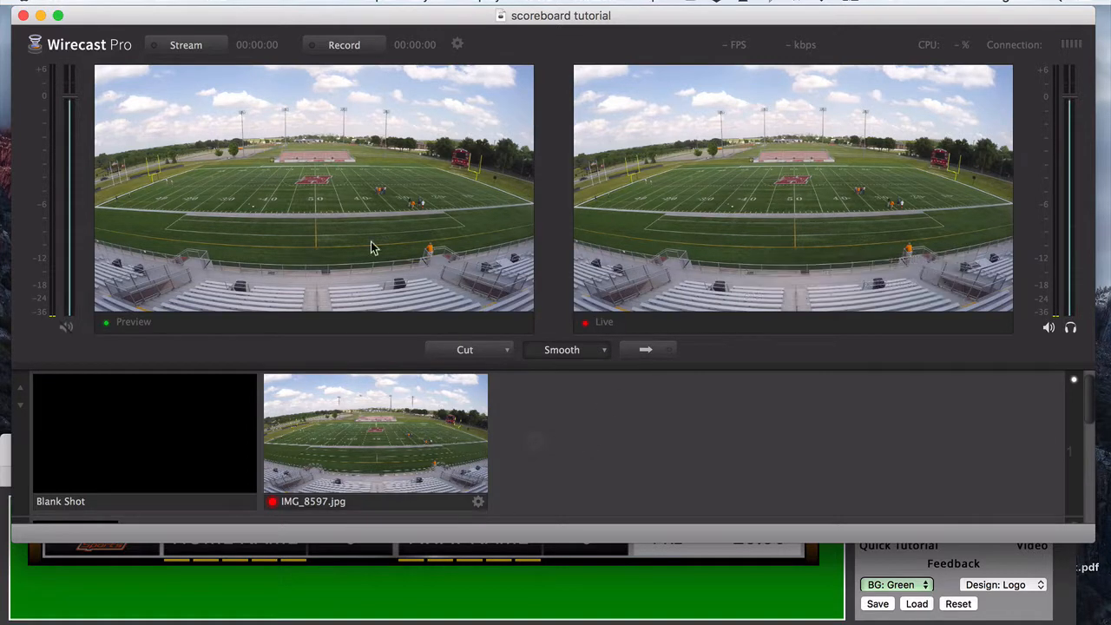
{"action": "left_click", "coordinate": [479, 504]}
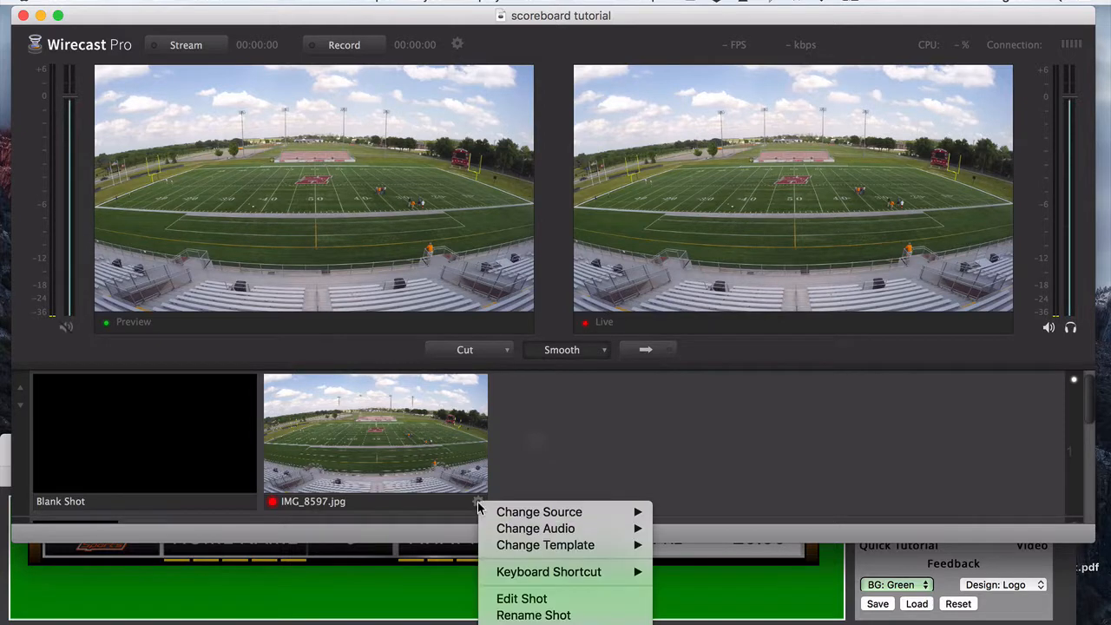
{"action": "left_click", "coordinate": [527, 599]}
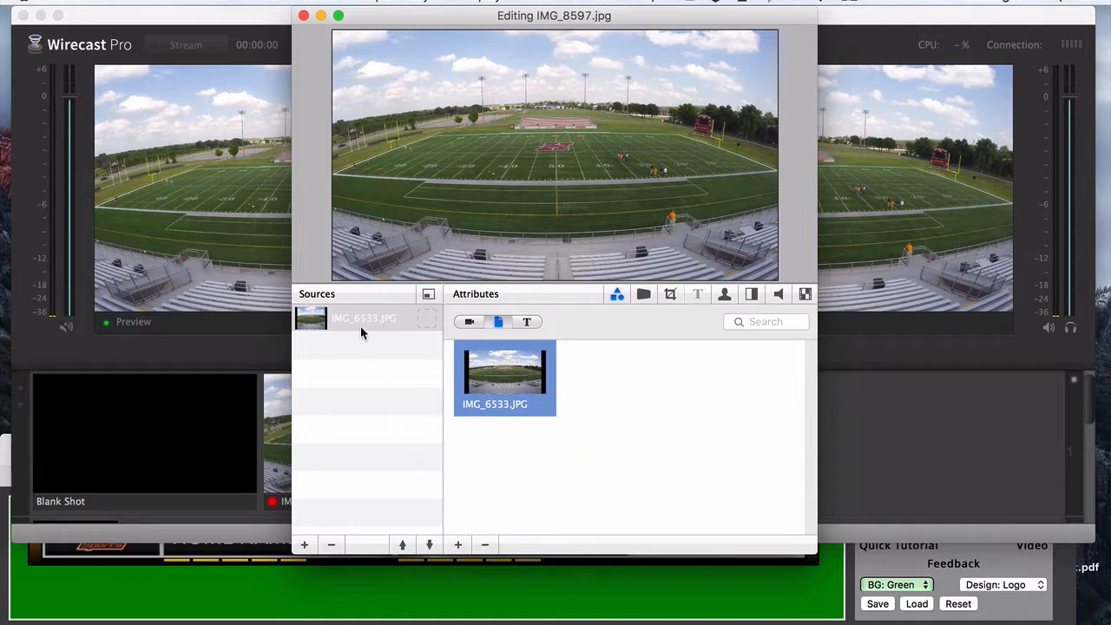
{"action": "left_click", "coordinate": [526, 323]}
{"action": "left_click", "coordinate": [470, 324]}
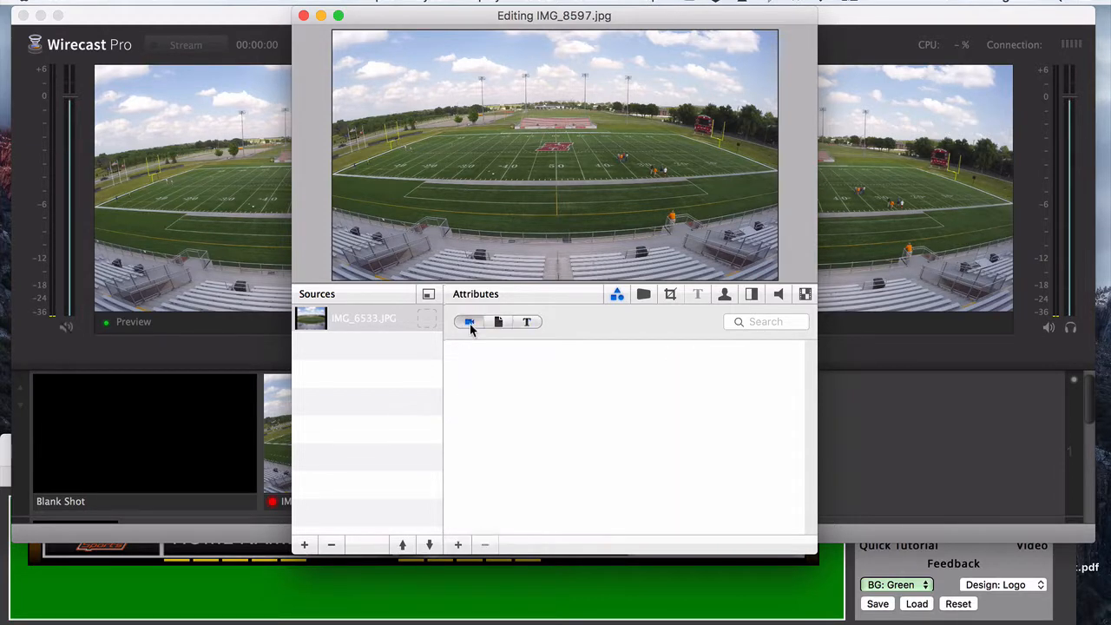
{"action": "left_click", "coordinate": [498, 322]}
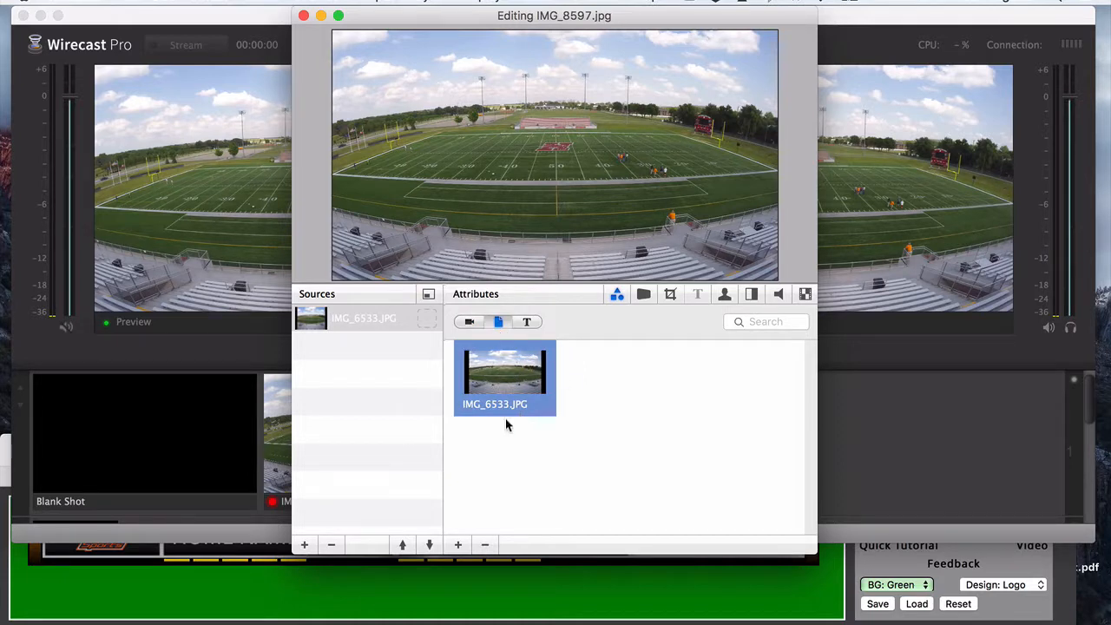
{"action": "left_click", "coordinate": [467, 321]}
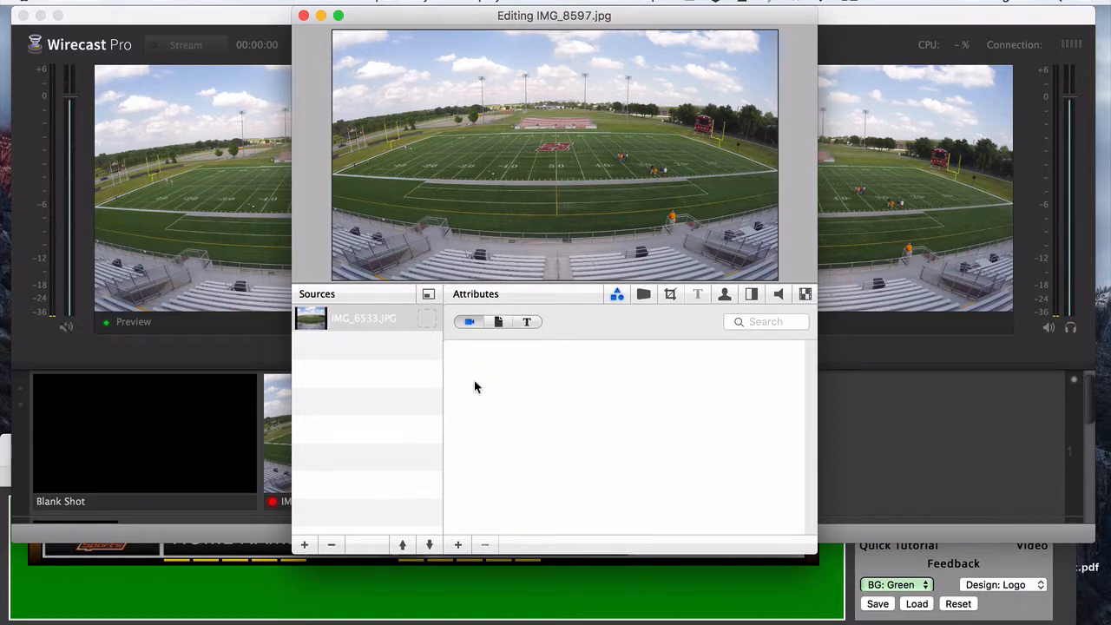
{"action": "left_click", "coordinate": [499, 322]}
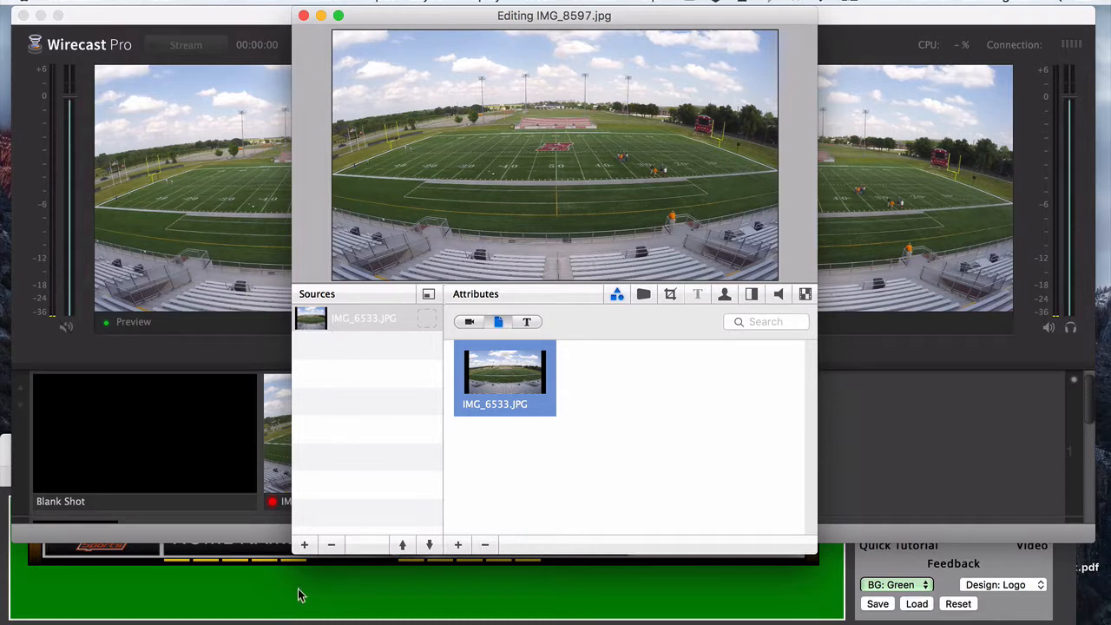
Add a new source above IMG_6533.JPG in the shot and assign Local Desktop Presenter 1 to it
{"action": "left_click", "coordinate": [304, 545]}
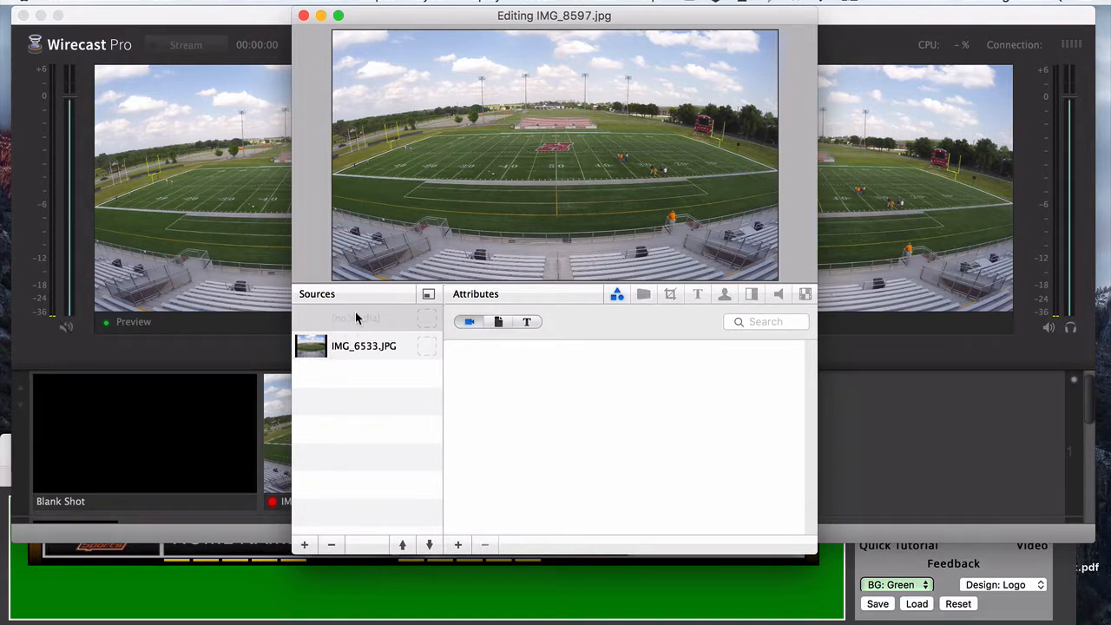
{"action": "left_click", "coordinate": [498, 322]}
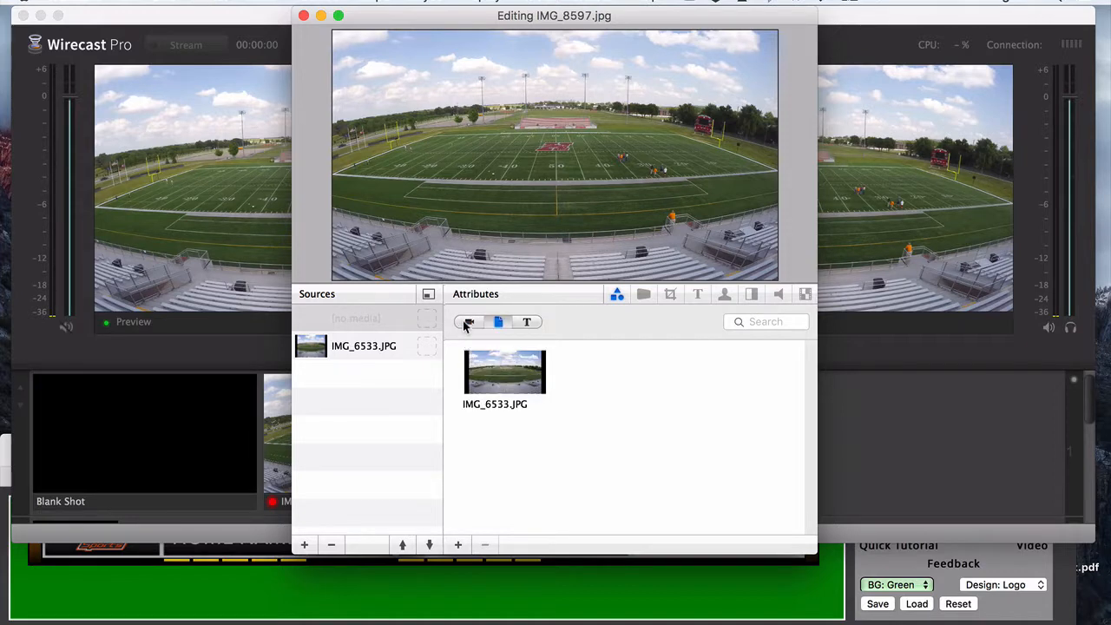
{"action": "left_click", "coordinate": [468, 322]}
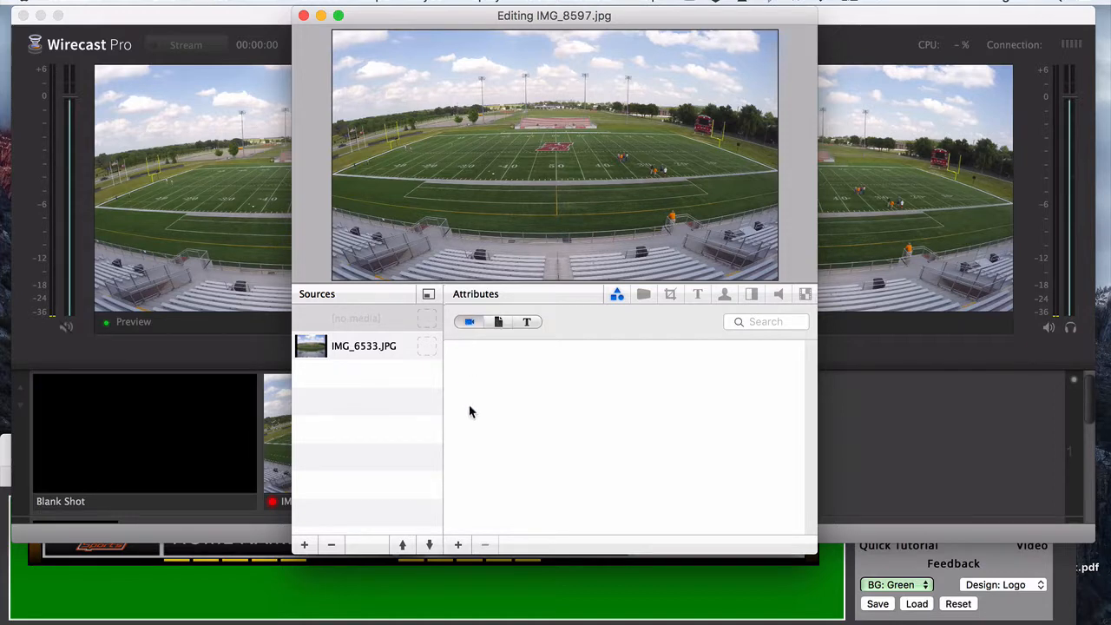
{"action": "left_click", "coordinate": [459, 546]}
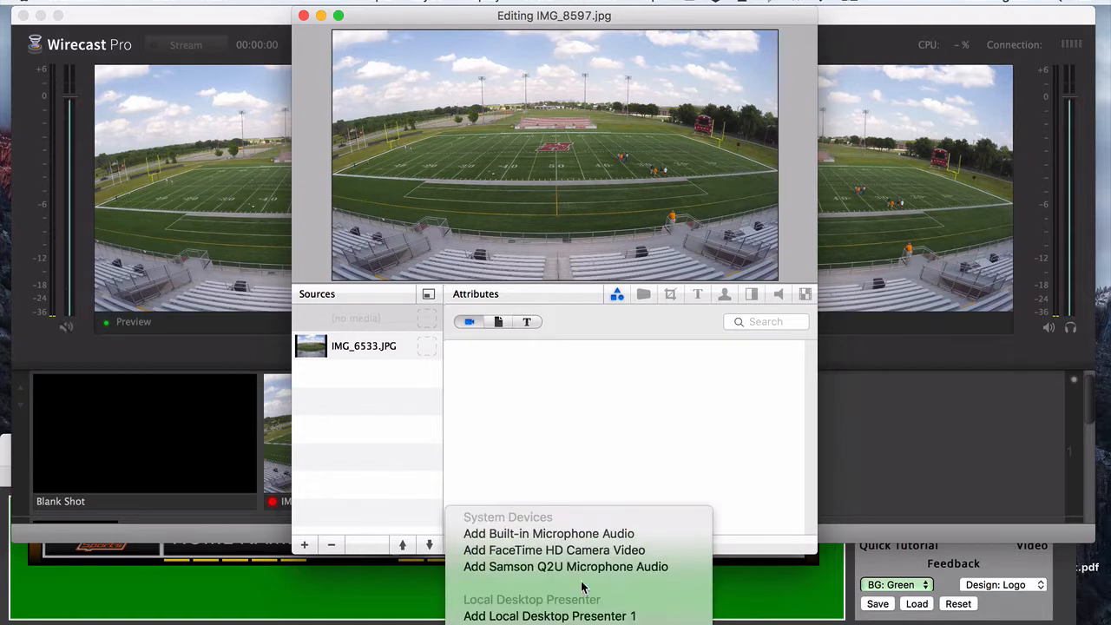
{"action": "left_click", "coordinate": [625, 616]}
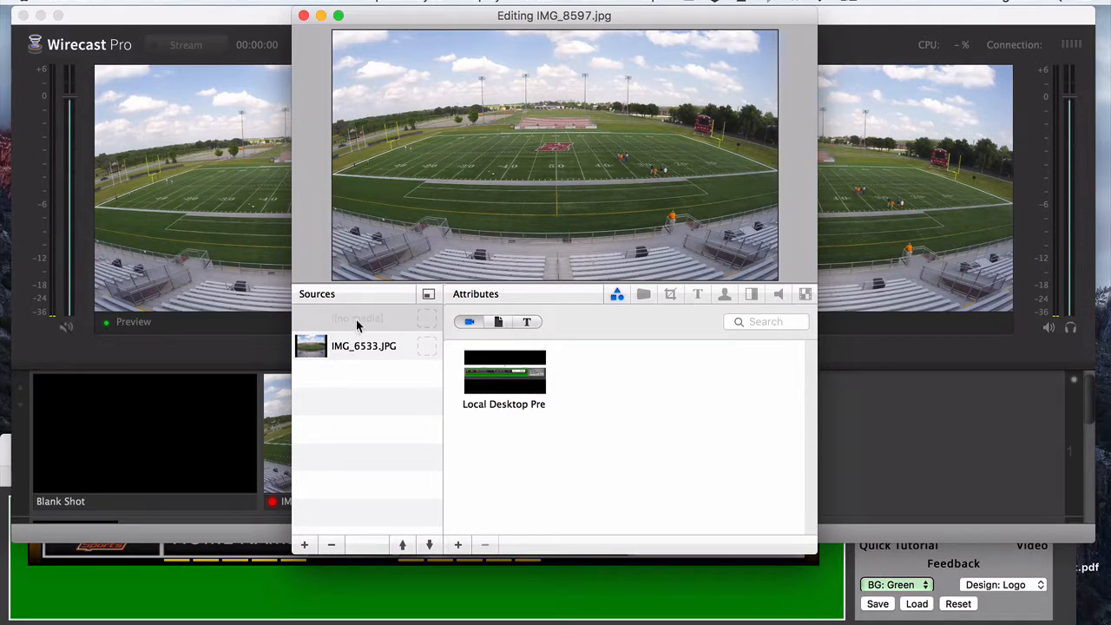
{"action": "left_click", "coordinate": [496, 369]}
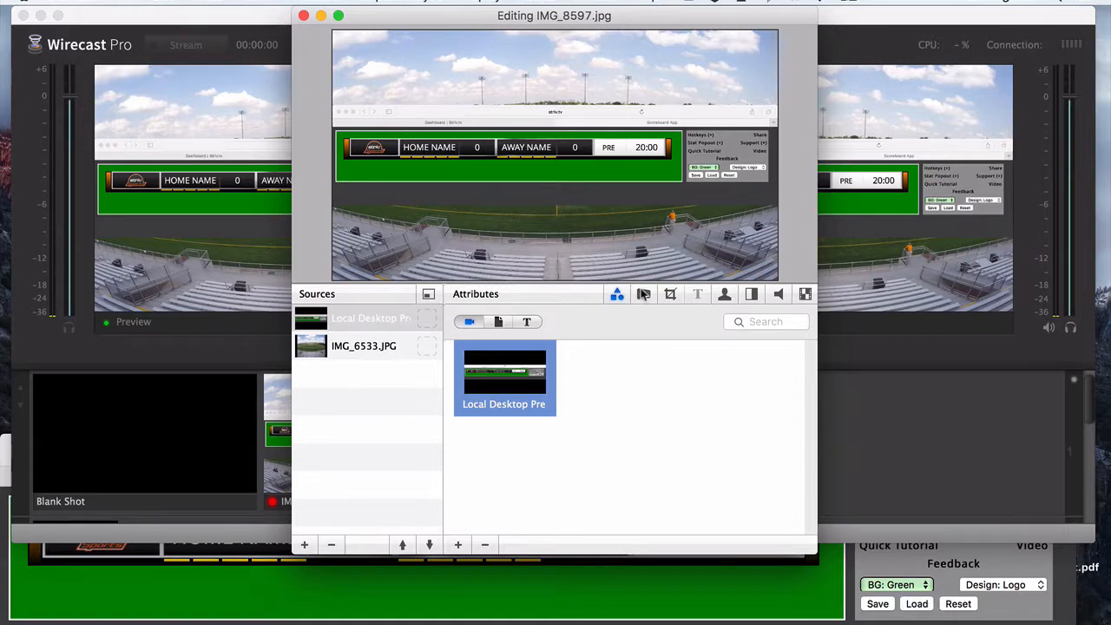
Crop the Local Desktop Presenter source to the scoreboard area: Left 24, Right 545, Top 151, Bottom 173
{"action": "left_click", "coordinate": [670, 295]}
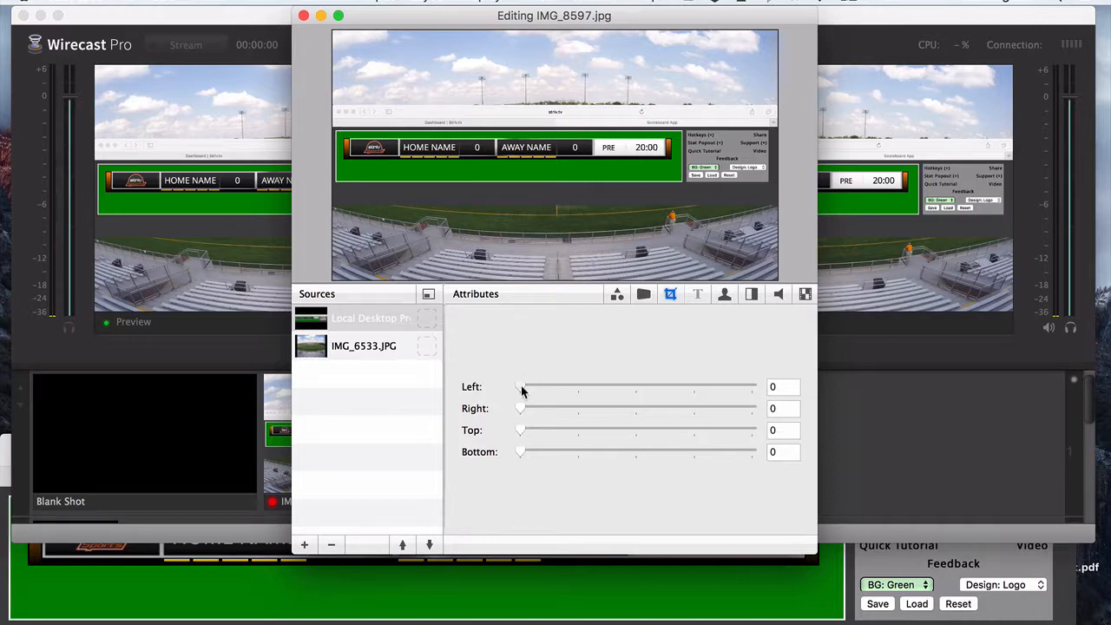
{"action": "left_click_drag", "start_coordinate": [521, 391], "coordinate": [525, 392]}
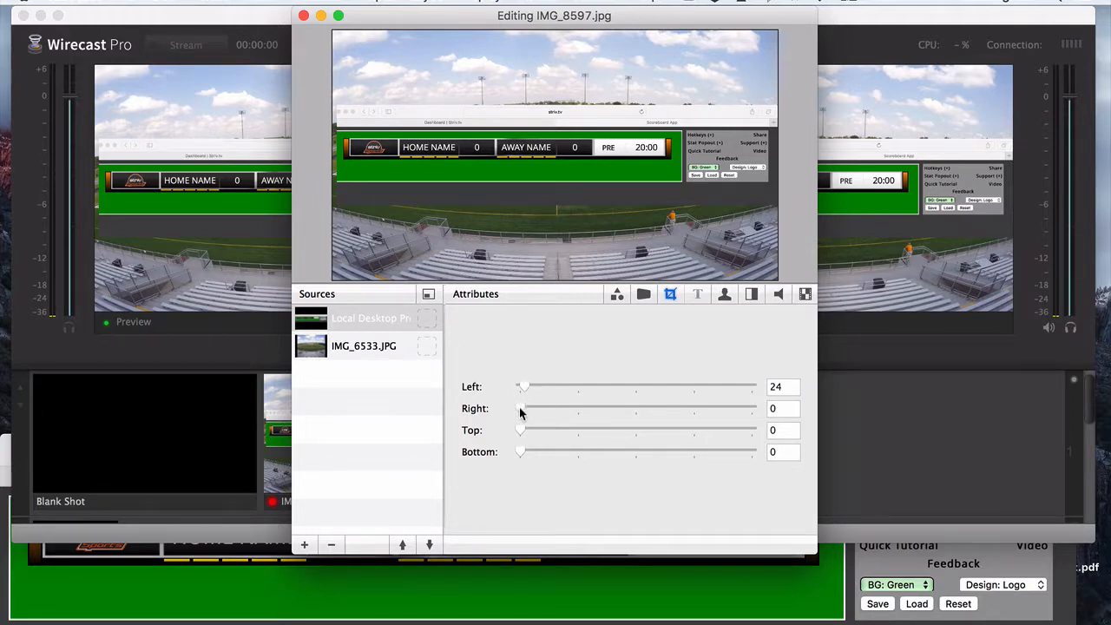
{"action": "left_click_drag", "start_coordinate": [521, 410], "coordinate": [543, 410]}
{"action": "left_click_drag", "start_coordinate": [560, 409], "coordinate": [572, 408]}
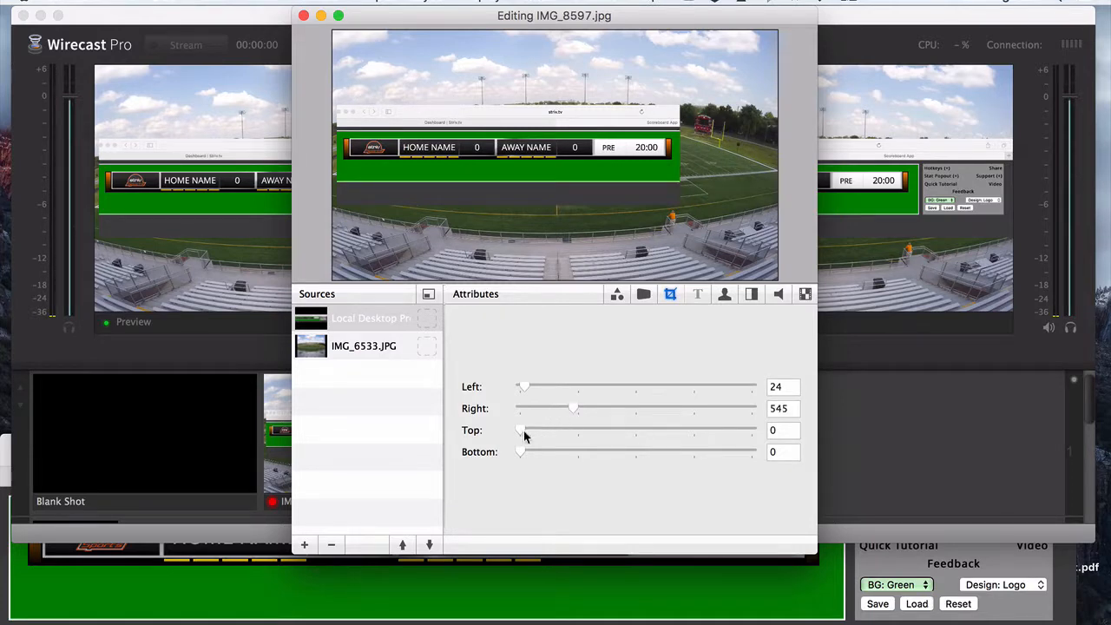
{"action": "left_click_drag", "start_coordinate": [521, 434], "coordinate": [597, 446]}
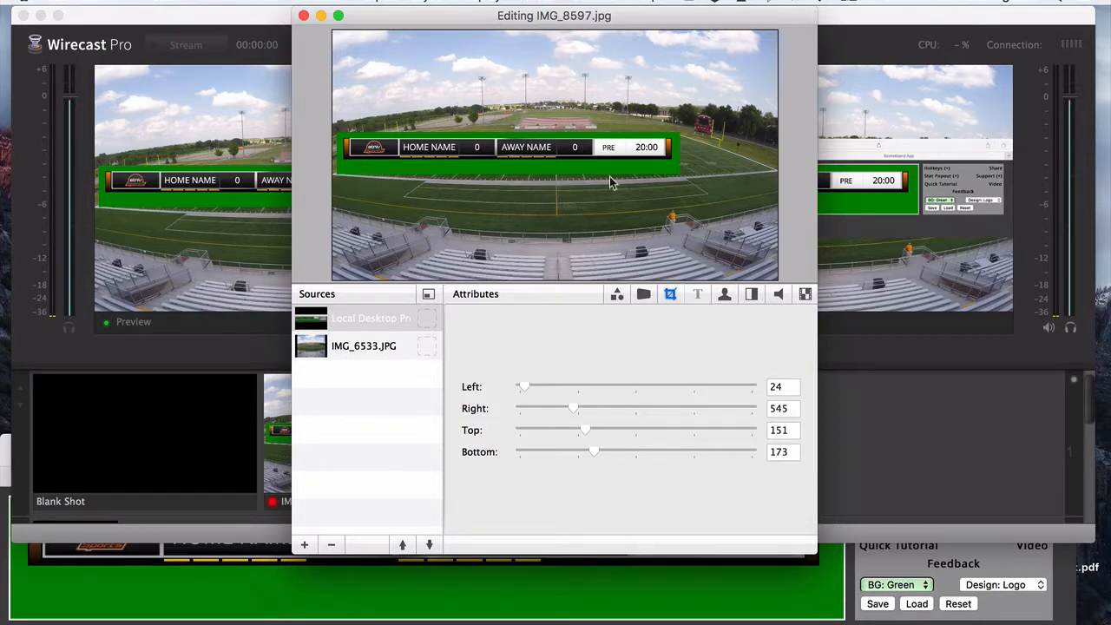
Move the scoreboard to the top of the picture and enable chroma key, picking its green background as the key color
{"action": "left_click", "coordinate": [725, 296]}
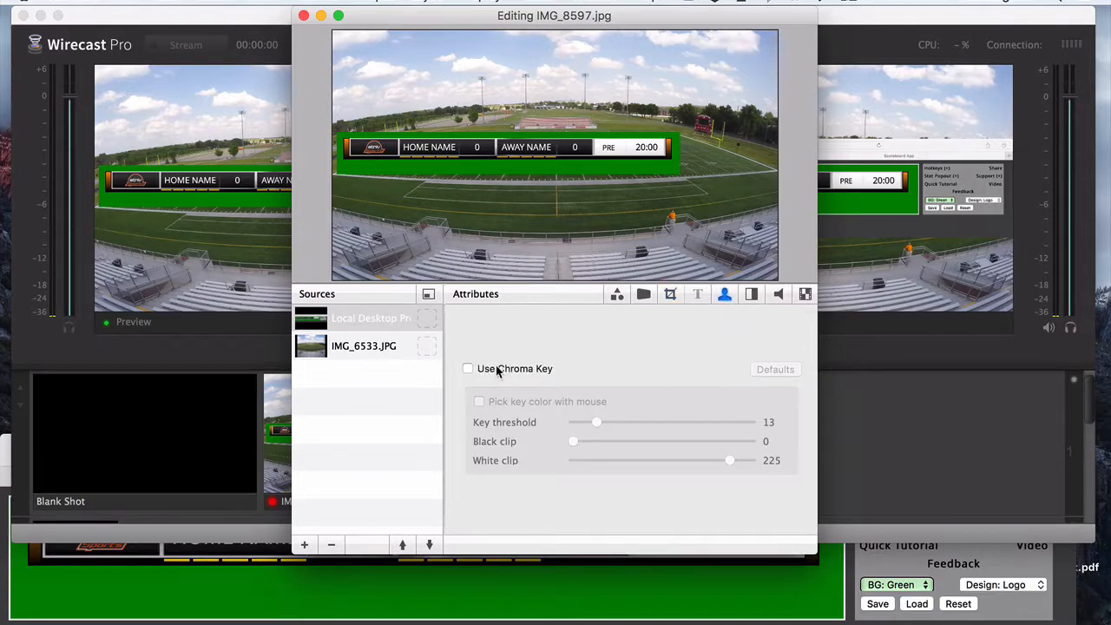
{"action": "left_click", "coordinate": [468, 369]}
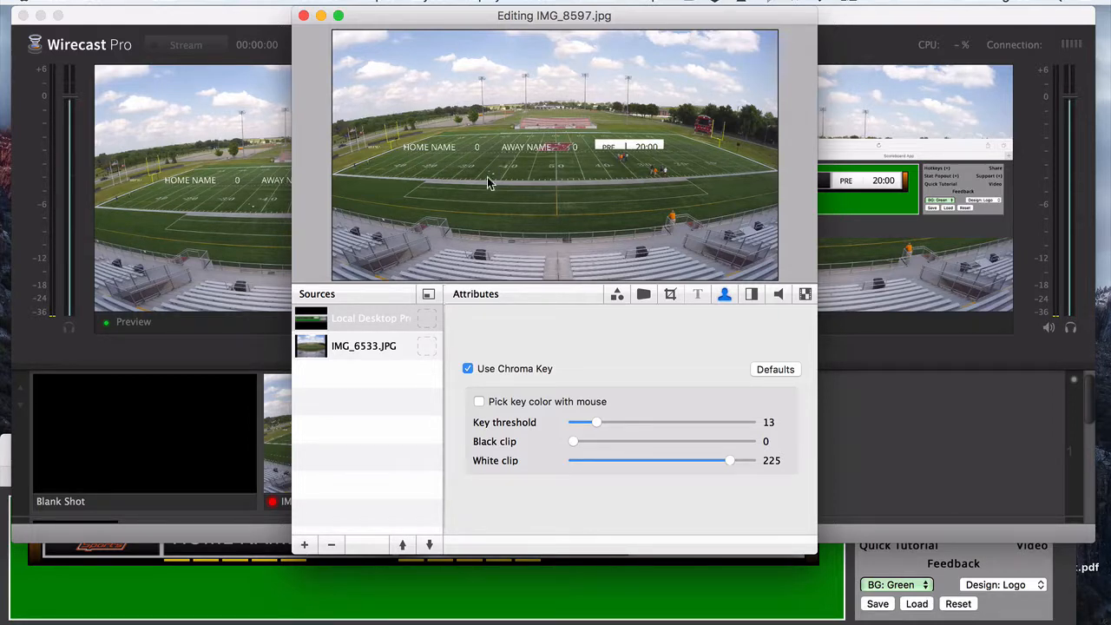
{"action": "left_click", "coordinate": [467, 369]}
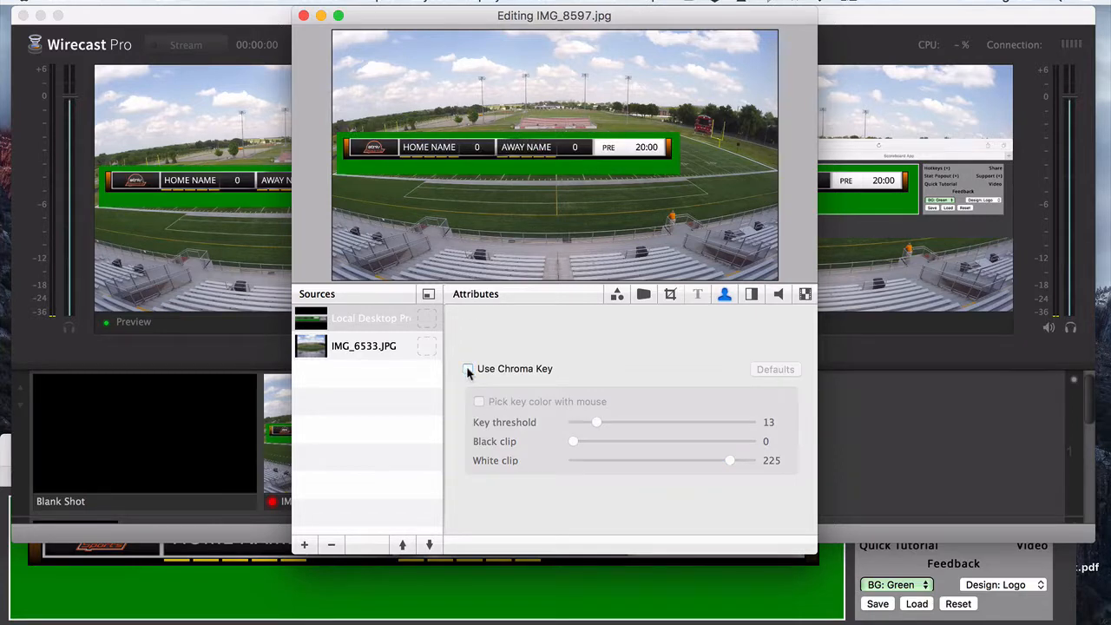
{"action": "left_click_drag", "start_coordinate": [533, 155], "coordinate": [563, 54]}
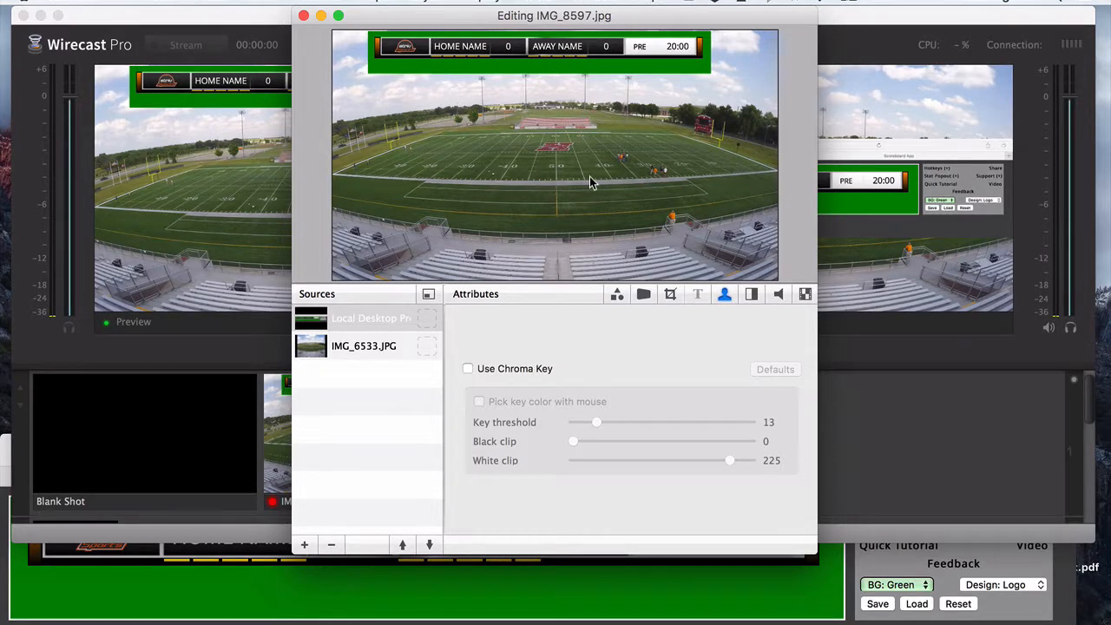
{"action": "left_click", "coordinate": [468, 370]}
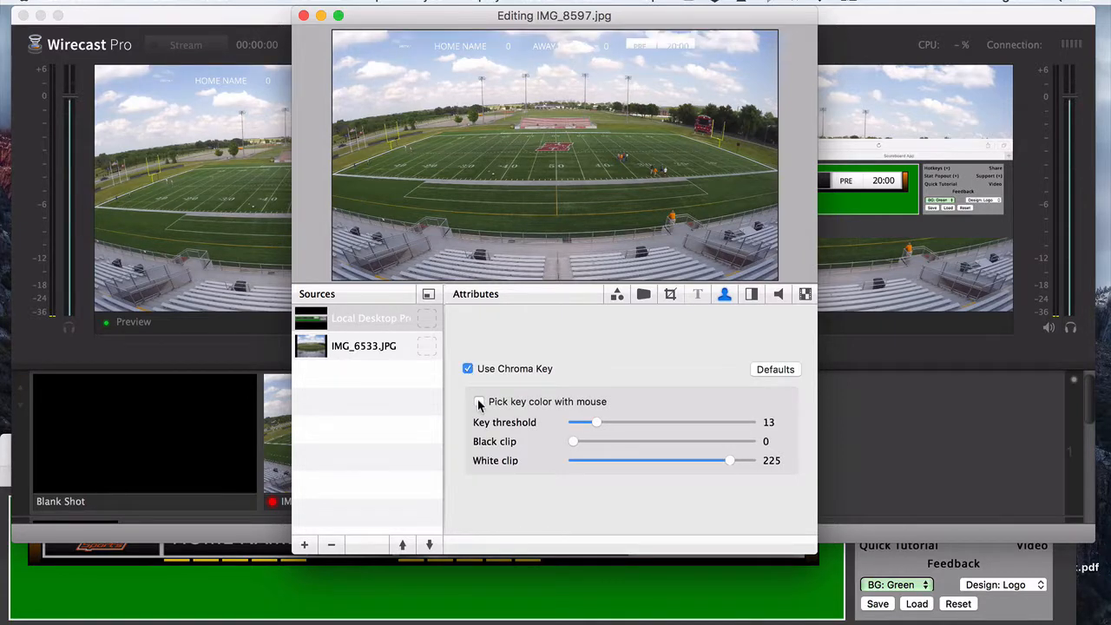
{"action": "left_click", "coordinate": [478, 402]}
{"action": "left_click", "coordinate": [590, 107]}
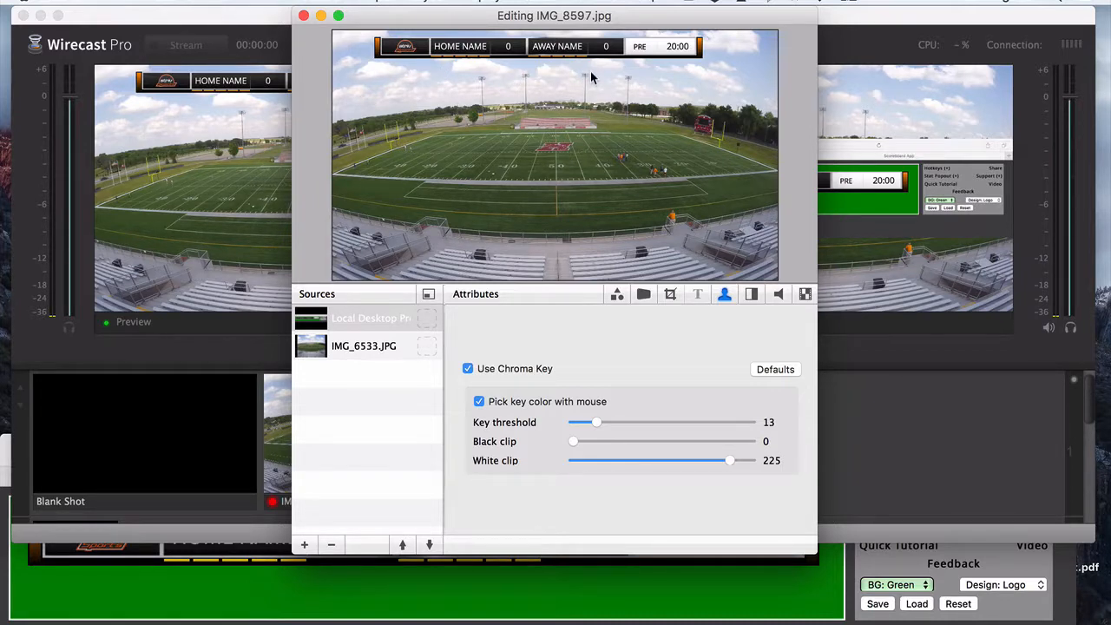
Reposition the scoreboard overlay and align it to the bottom center of the picture
{"action": "left_click", "coordinate": [671, 295]}
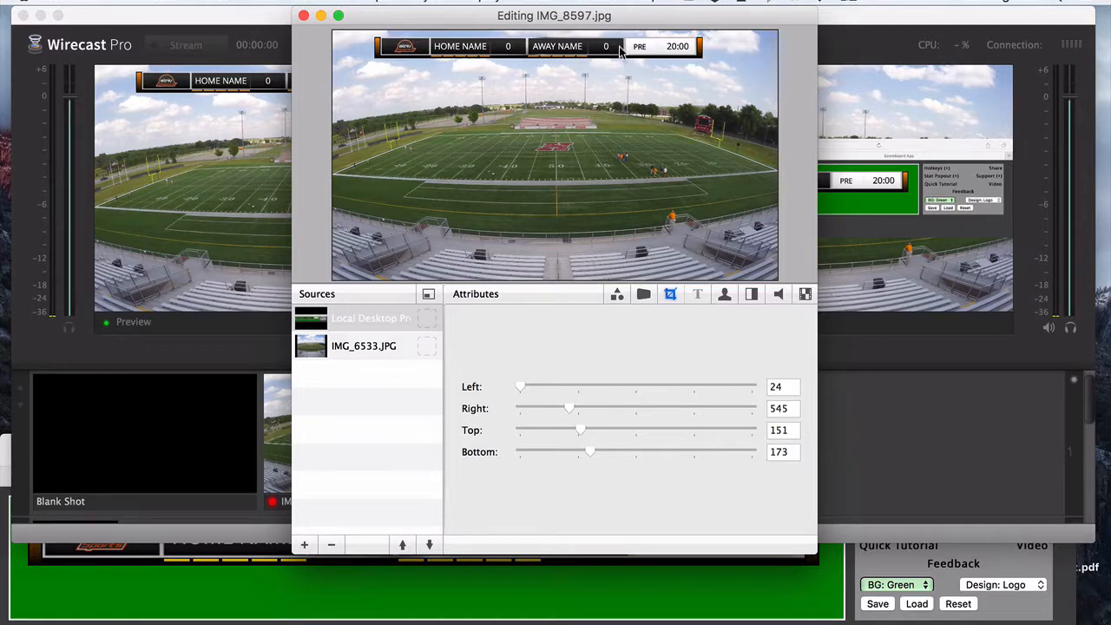
{"action": "left_click_drag", "start_coordinate": [619, 52], "coordinate": [629, 254]}
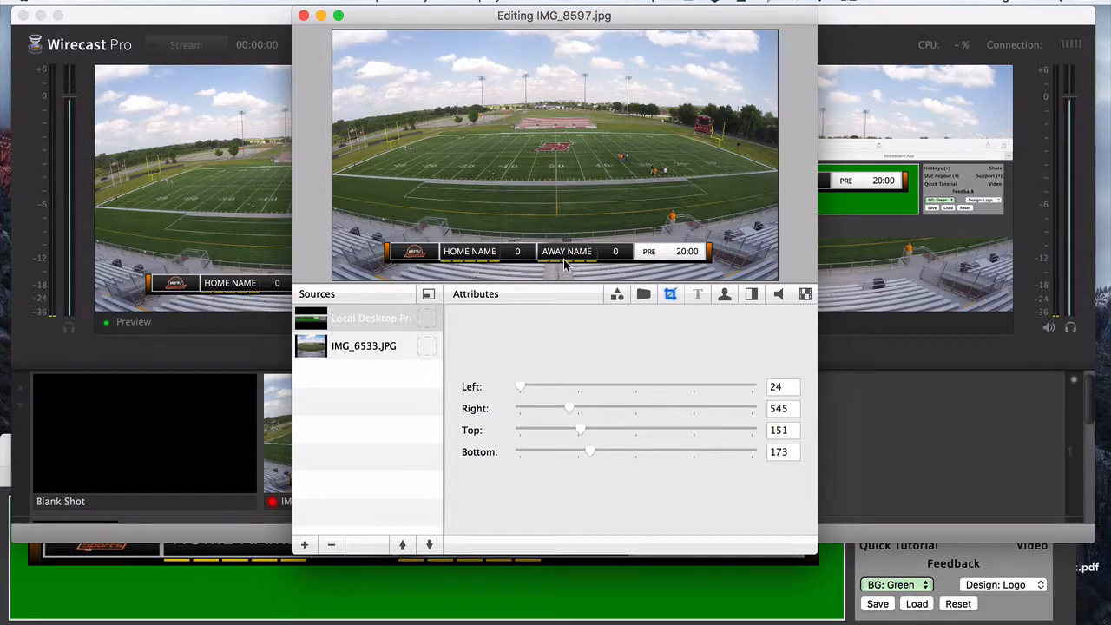
{"action": "left_click", "coordinate": [618, 296]}
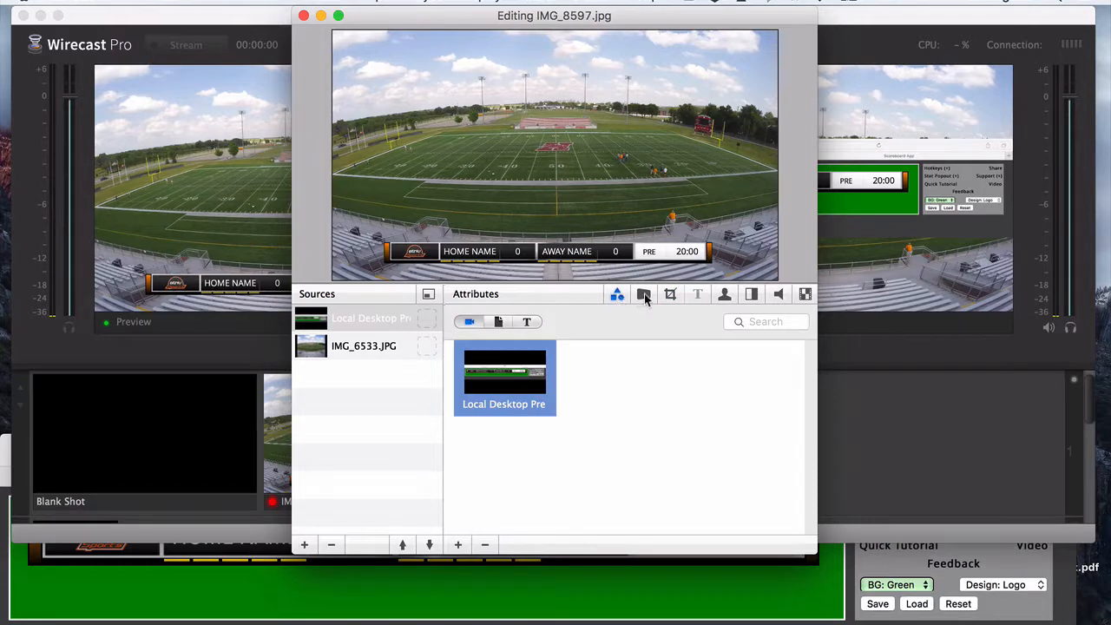
{"action": "left_click", "coordinate": [643, 296]}
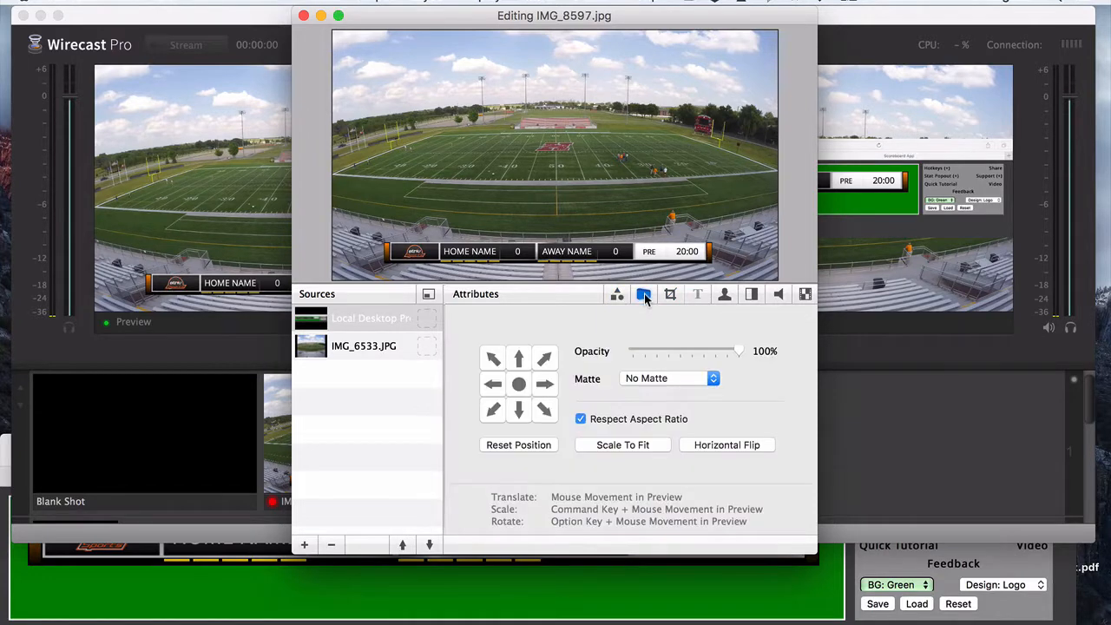
{"action": "left_click", "coordinate": [522, 364]}
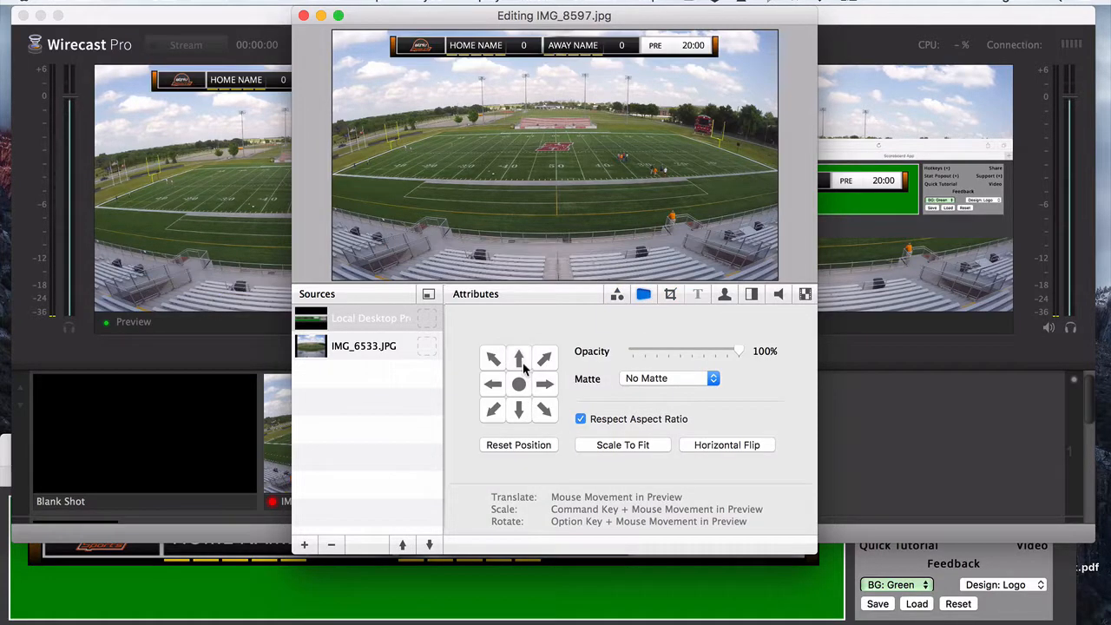
{"action": "left_click", "coordinate": [518, 409]}
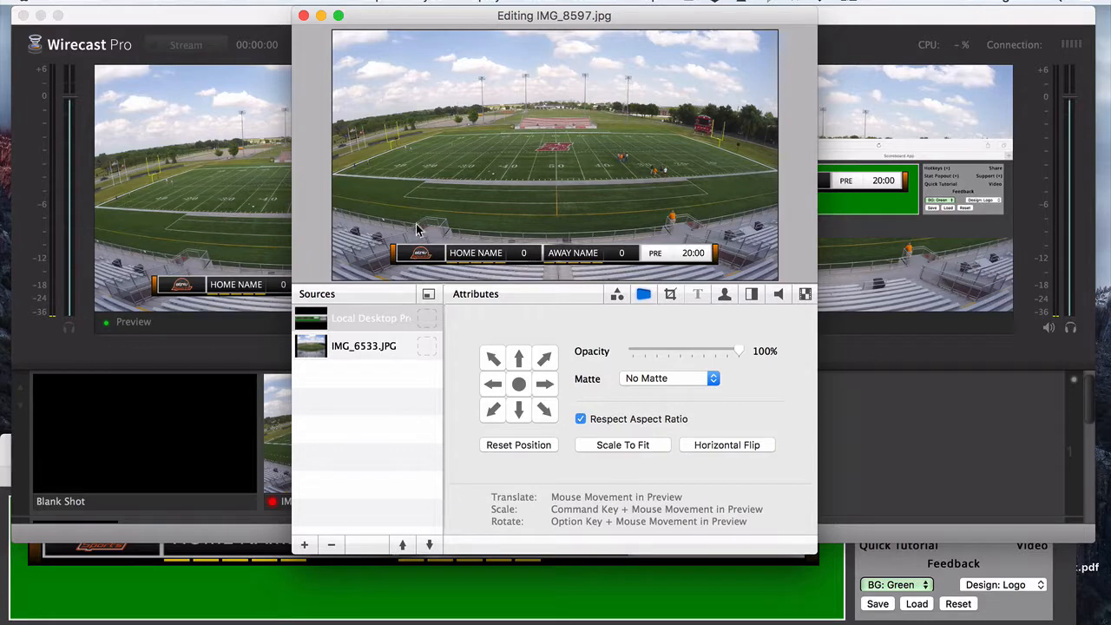
Close the shot editor and take the updated scoreboard shot live
{"action": "left_click", "coordinate": [304, 17]}
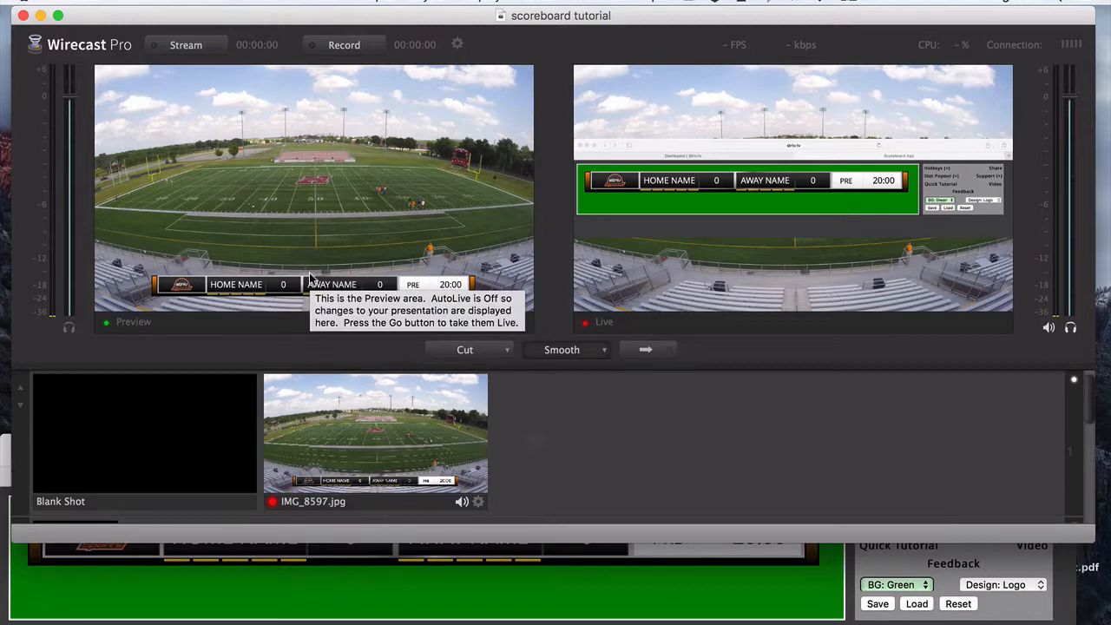
{"action": "key", "text": "super+g"}
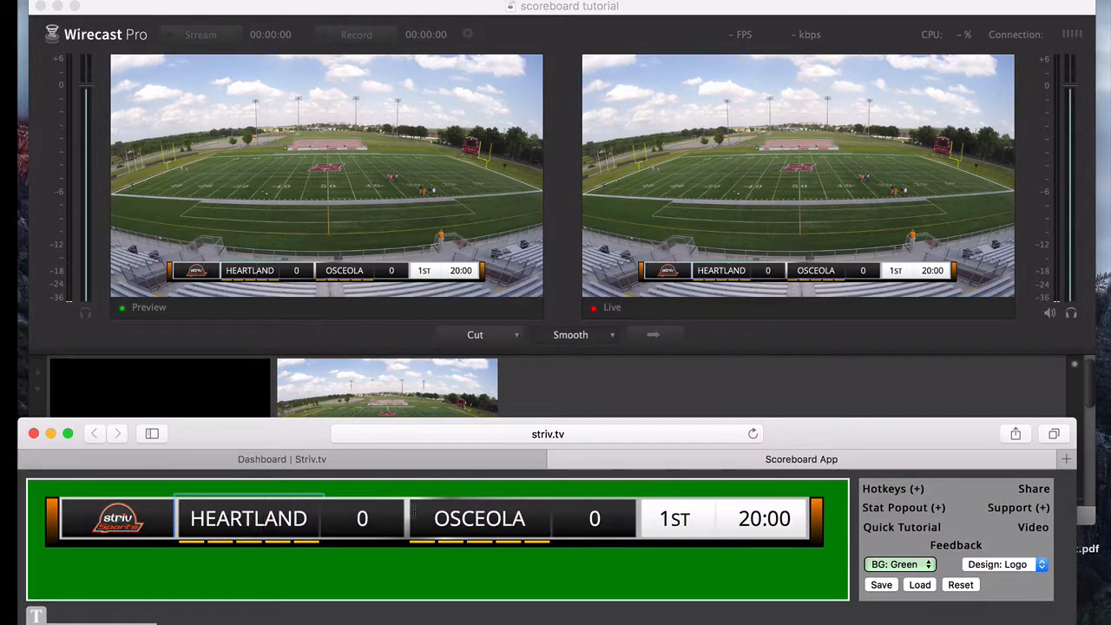
Raise the home team's score by three points and lower it by three again in the Scoreboard App
{"action": "left_click", "coordinate": [360, 518]}
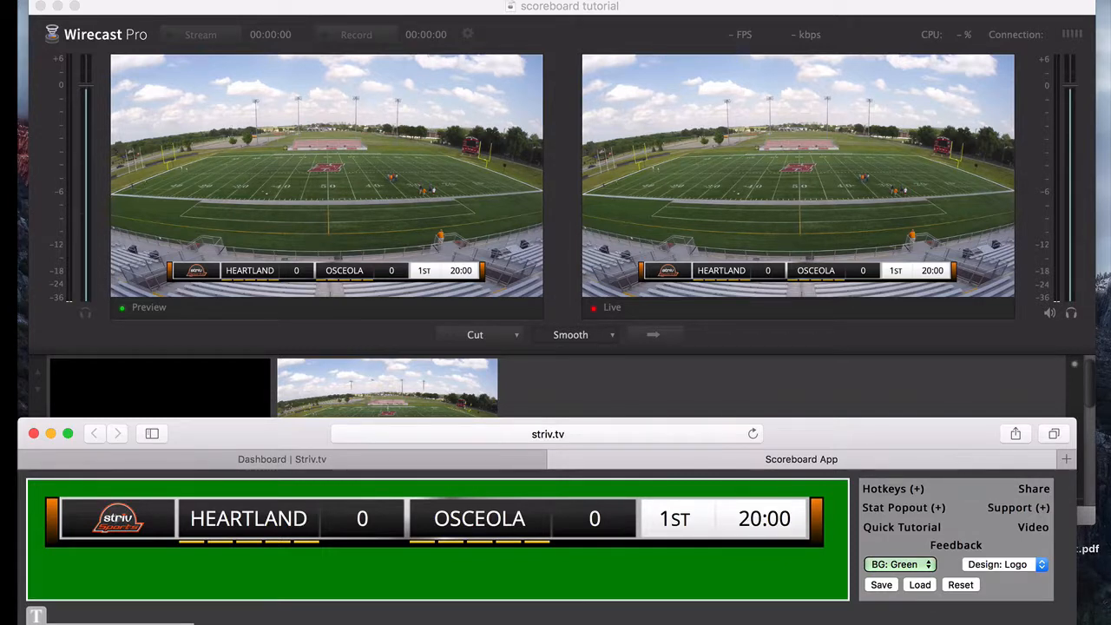
{"action": "key", "text": "Up"}
{"action": "key", "text": "Up"}
{"action": "key", "text": "Up"}
{"action": "key", "text": "Down"}
{"action": "key", "text": "Down"}
{"action": "key", "text": "Down"}
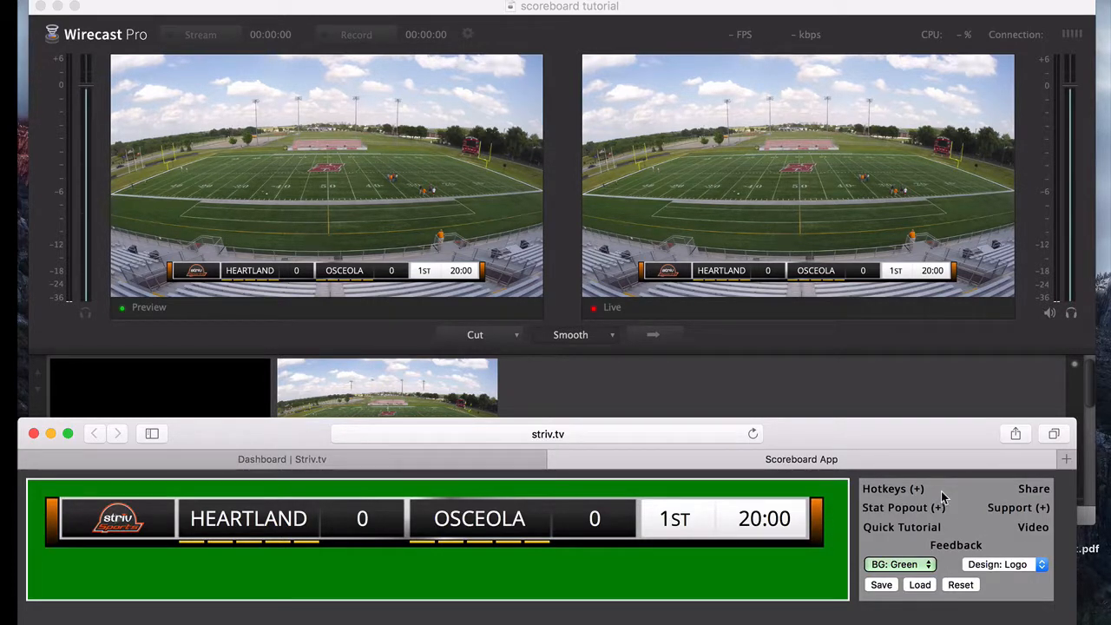
Expand the scoreboard's Hotkeys and raise the score to 2 for Heartland and 3 for Osceola
{"action": "left_click", "coordinate": [894, 491]}
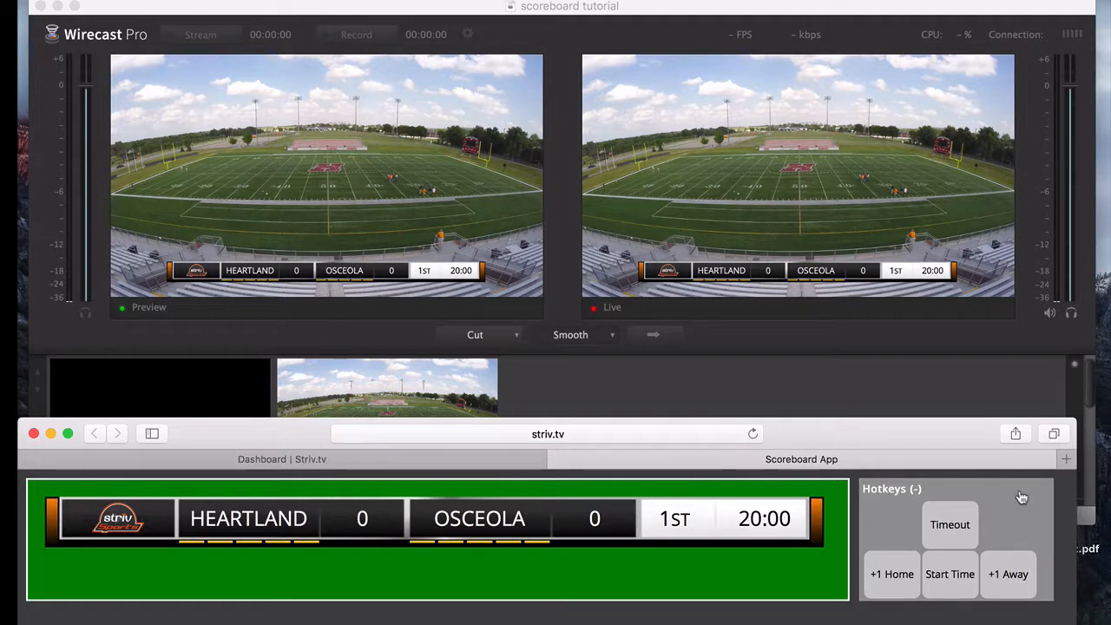
{"action": "key", "text": "Left"}
{"action": "key", "text": "Left"}
{"action": "key", "text": "Right"}
{"action": "key", "text": "Right"}
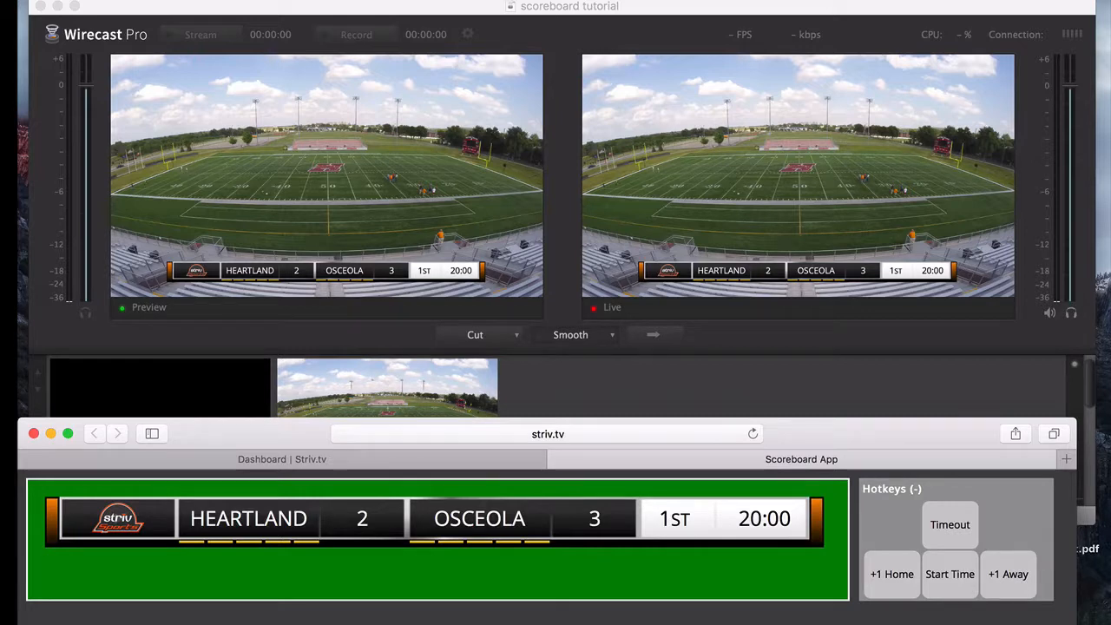
Start the game clock and stop it at 19:44
{"action": "left_click", "coordinate": [949, 596]}
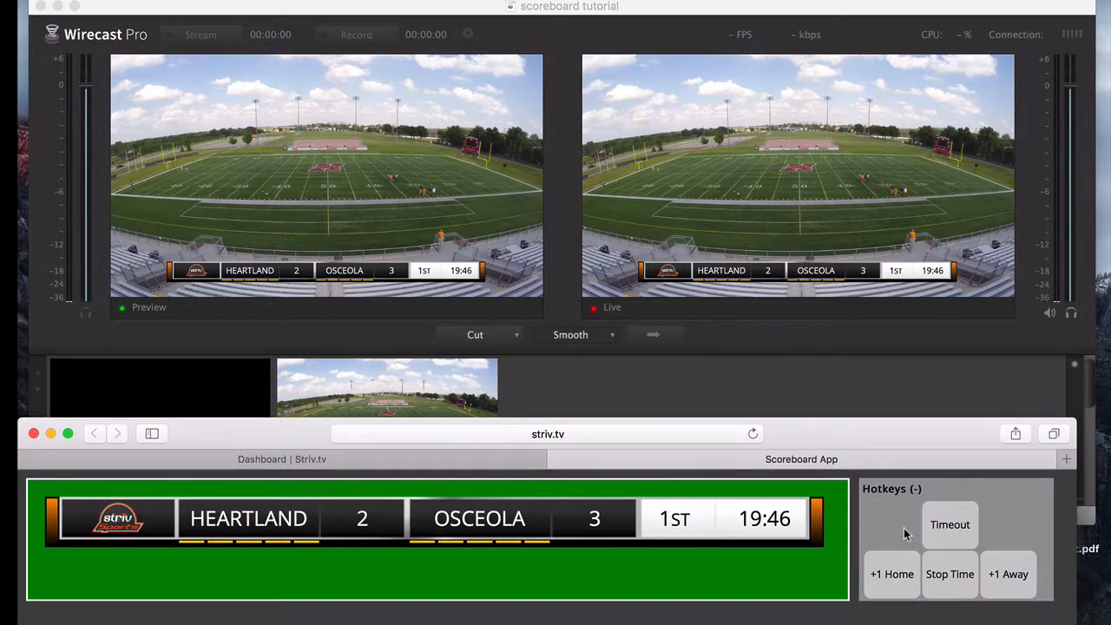
{"action": "left_click", "coordinate": [933, 563]}
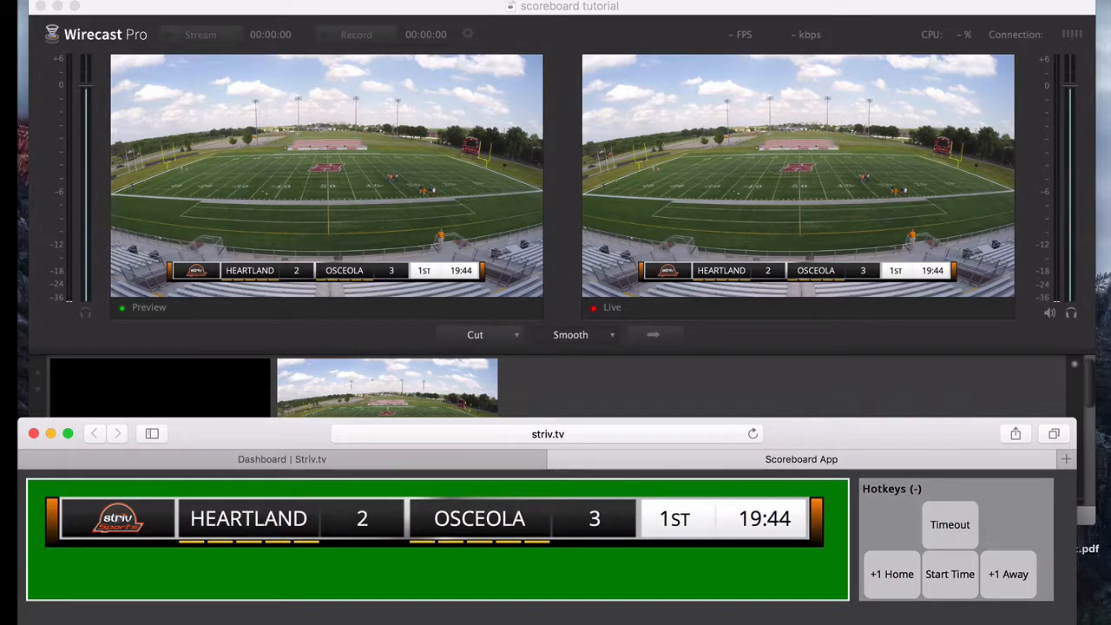
Call a 1:00 timeout for the home team with the scoreboard hotkeys
{"action": "key", "text": "Up"}
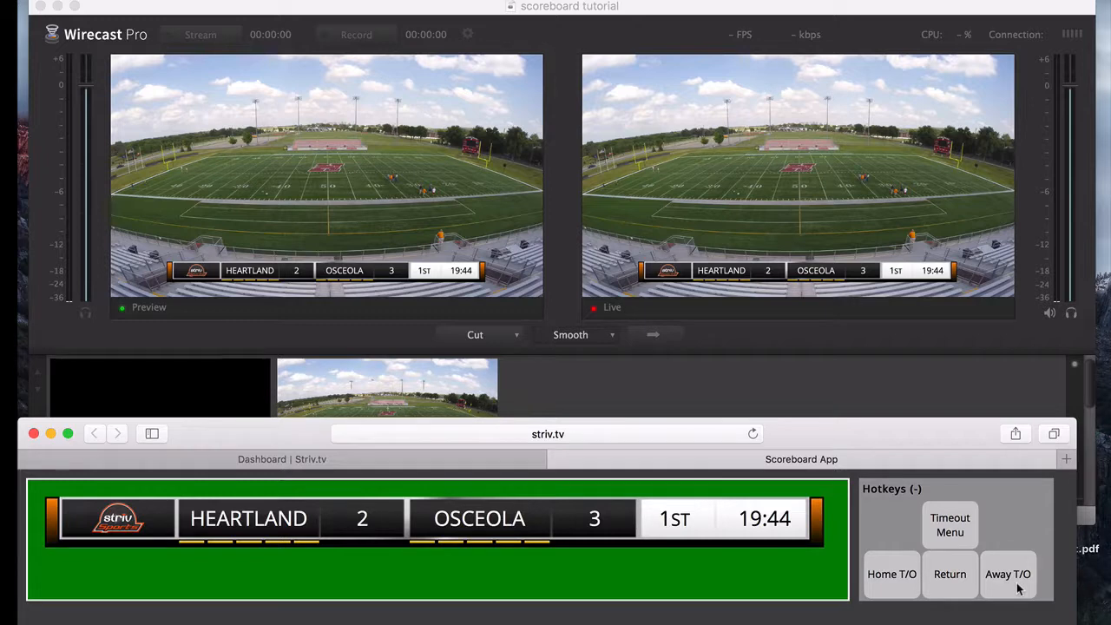
{"action": "key", "text": "Left"}
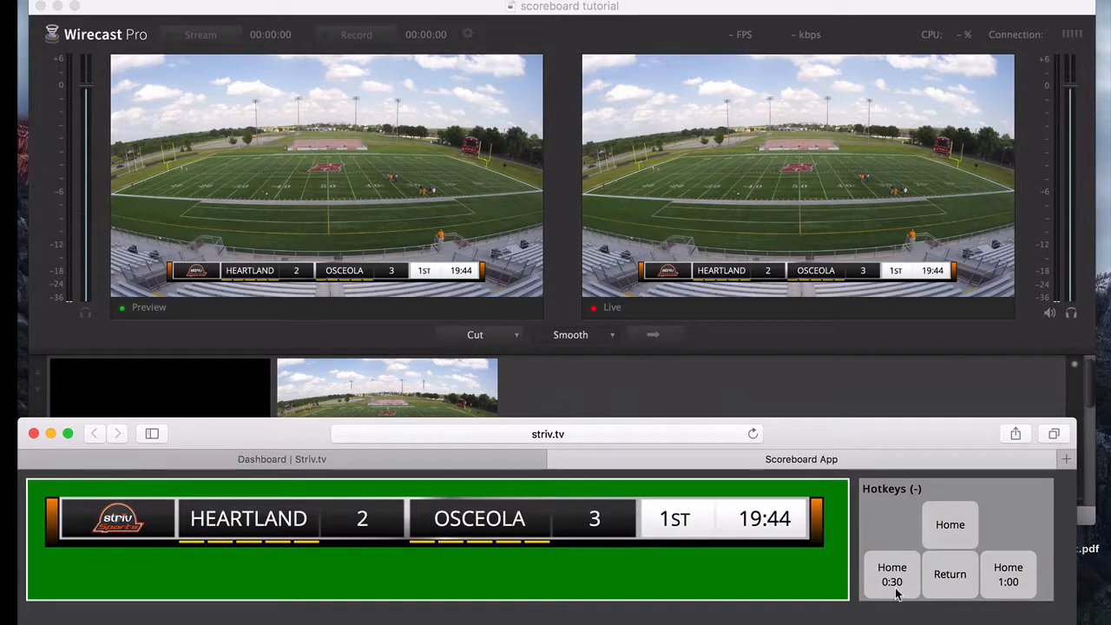
{"action": "left_click", "coordinate": [1024, 588]}
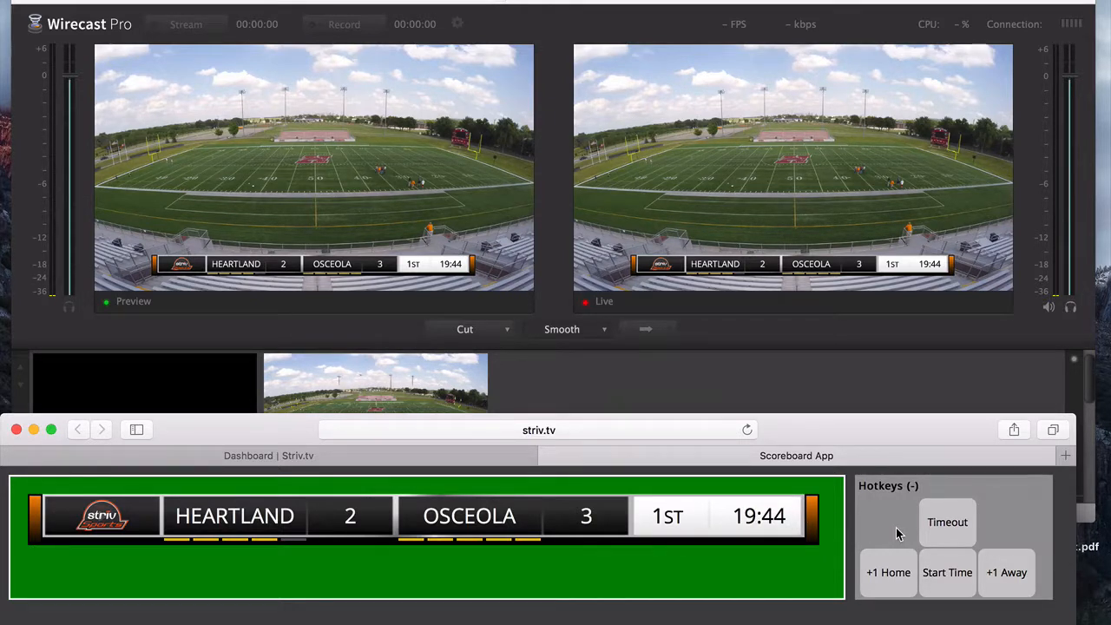
Call a 1:00 timeout for the away team and end it early
{"action": "left_click", "coordinate": [950, 524]}
{"action": "key", "text": "Right"}
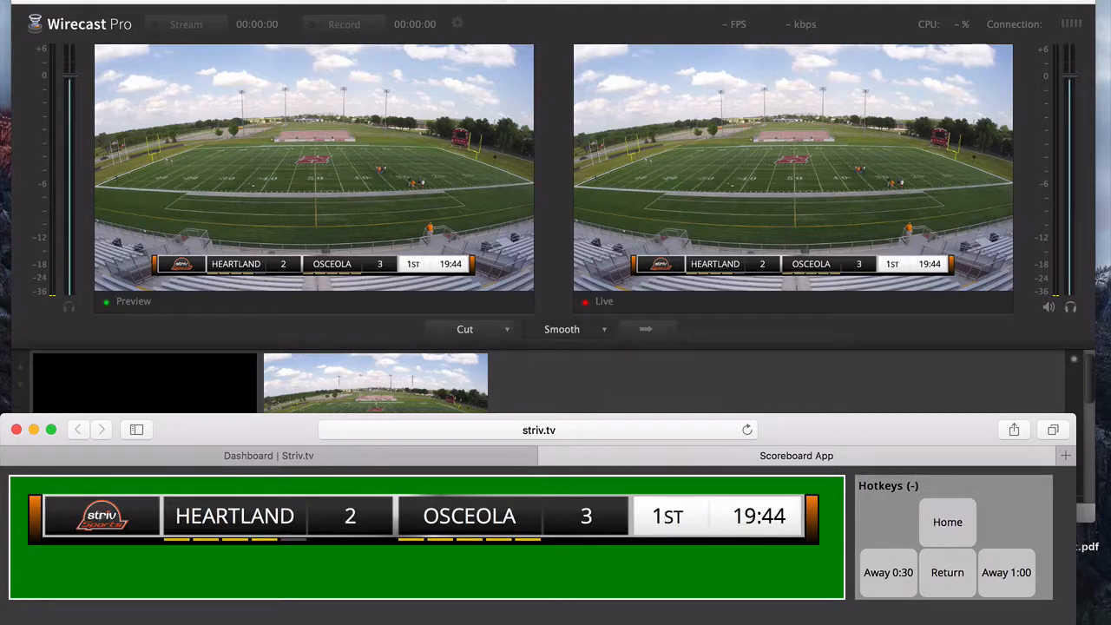
{"action": "key", "text": "Right"}
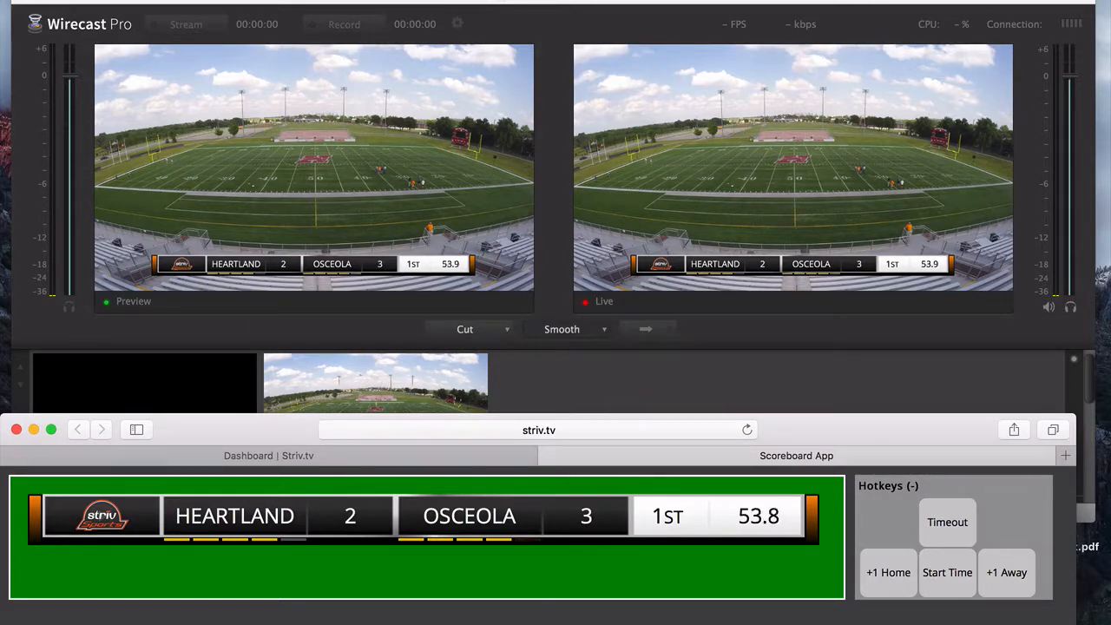
{"action": "key", "text": "shift"}
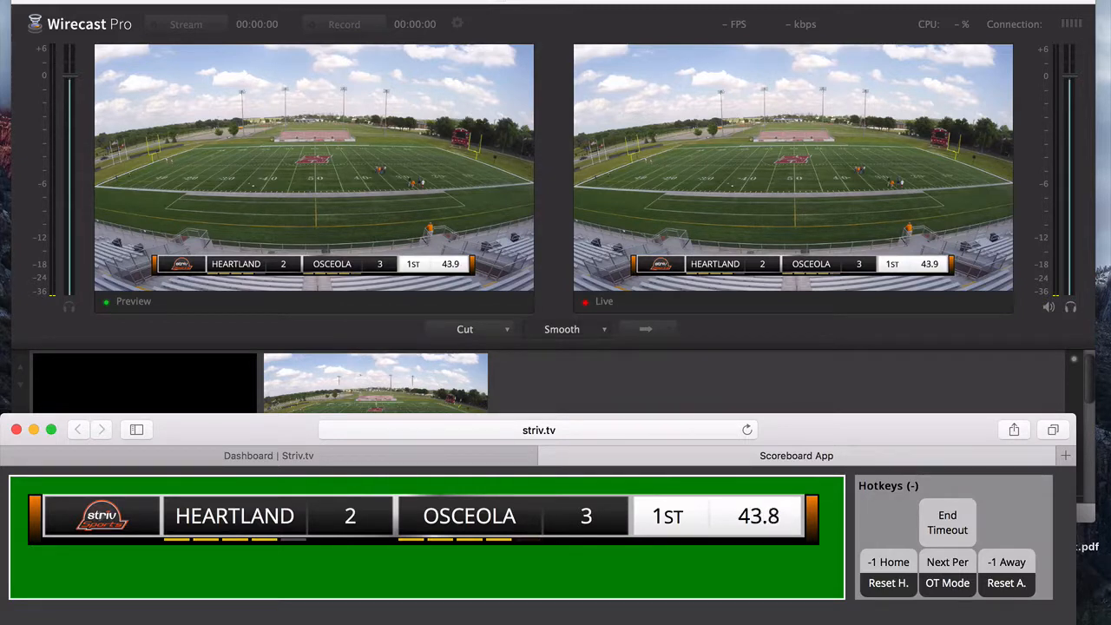
{"action": "key", "text": "shift+Up"}
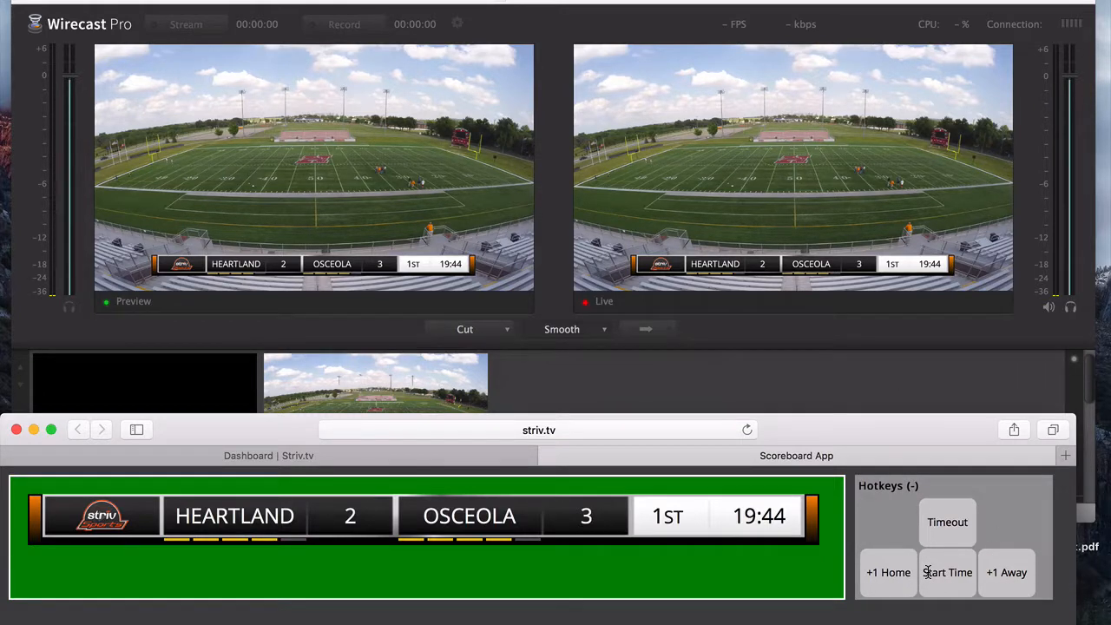
Collapse the Hotkeys, expand the Stat Popout settings and set the property to "Shots on goal"
{"action": "left_click", "coordinate": [884, 489]}
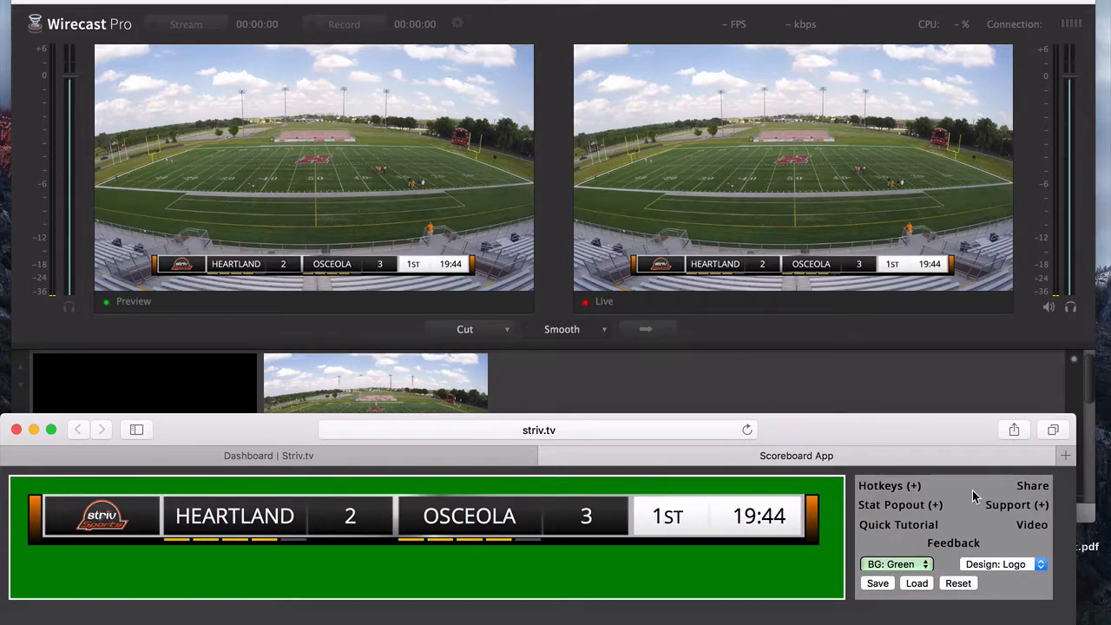
{"action": "left_click", "coordinate": [903, 506]}
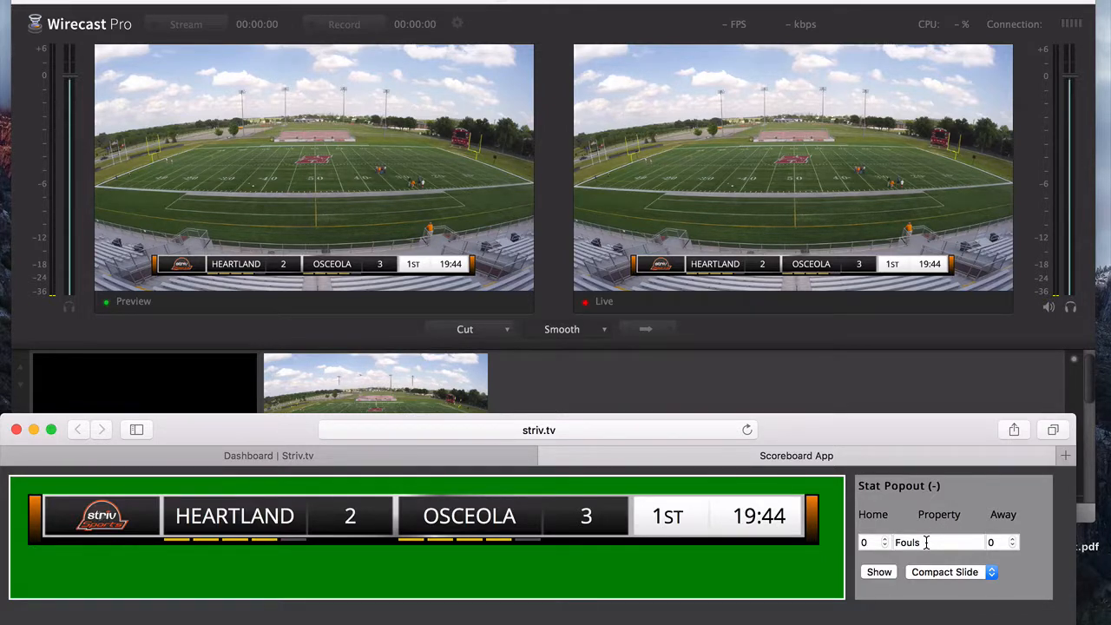
{"action": "left_click_drag", "start_coordinate": [927, 542], "coordinate": [899, 543]}
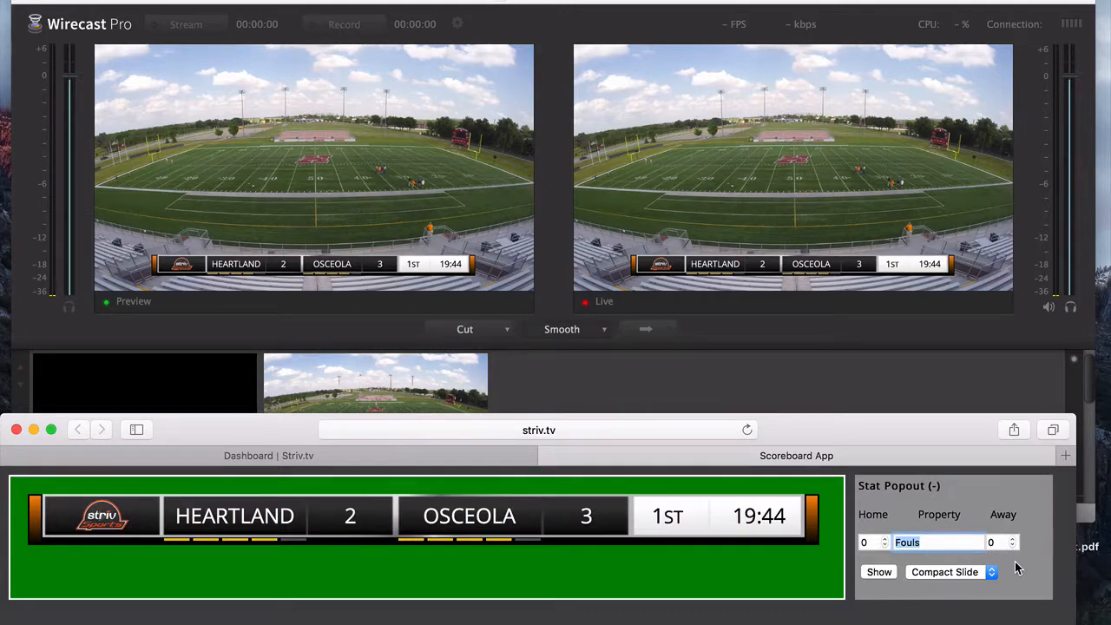
{"action": "type", "text": "Shots on goal"}
{"action": "left_click", "coordinate": [1040, 576]}
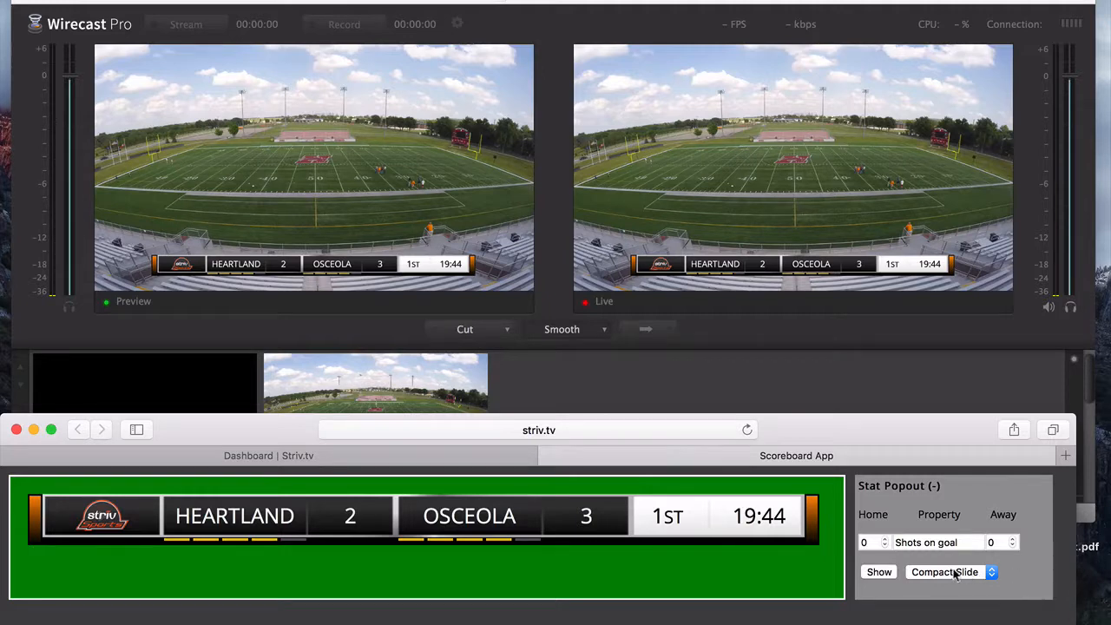
Set the shots on goal to 2 for home and 3 for away, and show the popout
{"action": "left_click", "coordinate": [885, 539]}
{"action": "left_click", "coordinate": [1012, 539]}
{"action": "left_click", "coordinate": [1012, 539]}
{"action": "left_click", "coordinate": [1013, 539]}
{"action": "left_click", "coordinate": [879, 572]}
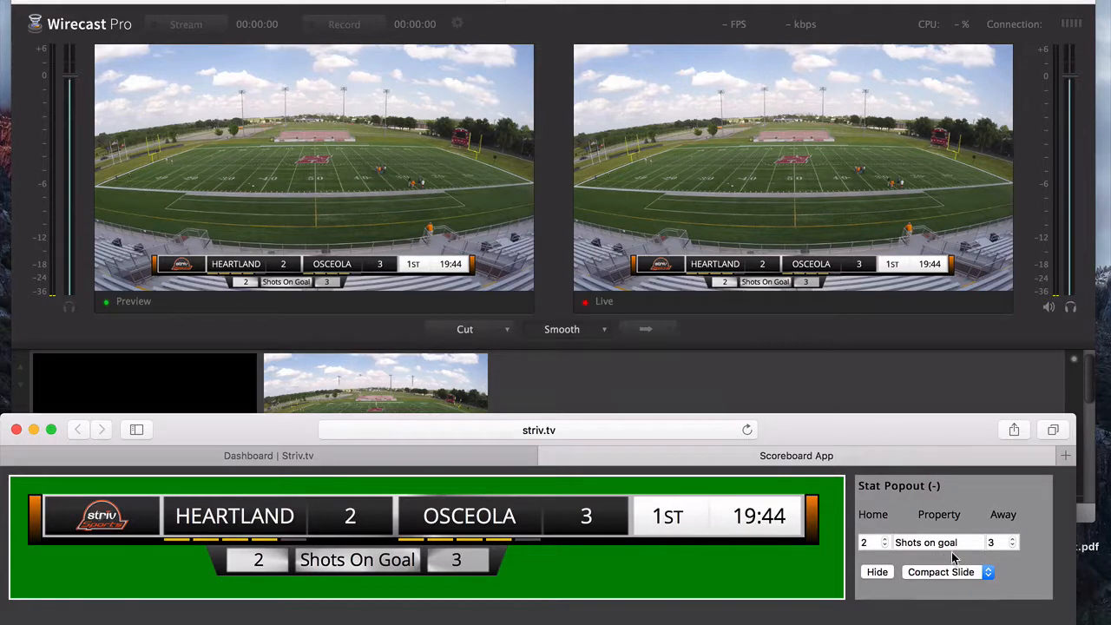
Hide the popout, change its property to "Team Fouls" and show it again
{"action": "left_click", "coordinate": [878, 575]}
{"action": "left_click_drag", "start_coordinate": [962, 544], "coordinate": [881, 549]}
{"action": "left_click_drag", "start_coordinate": [965, 542], "coordinate": [894, 541]}
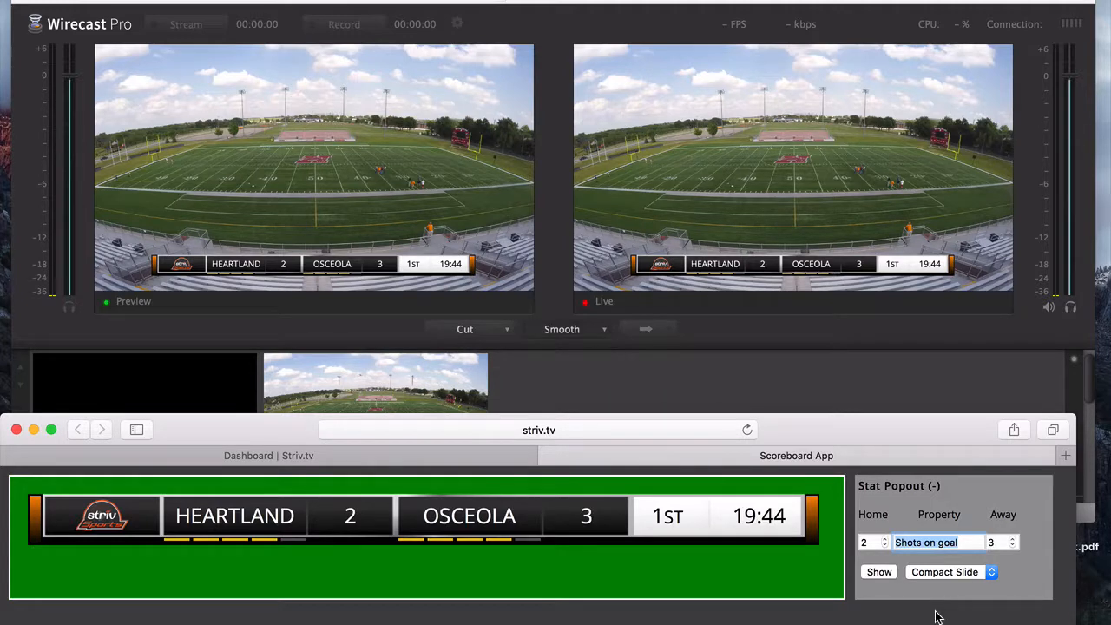
{"action": "type", "text": "Team"}
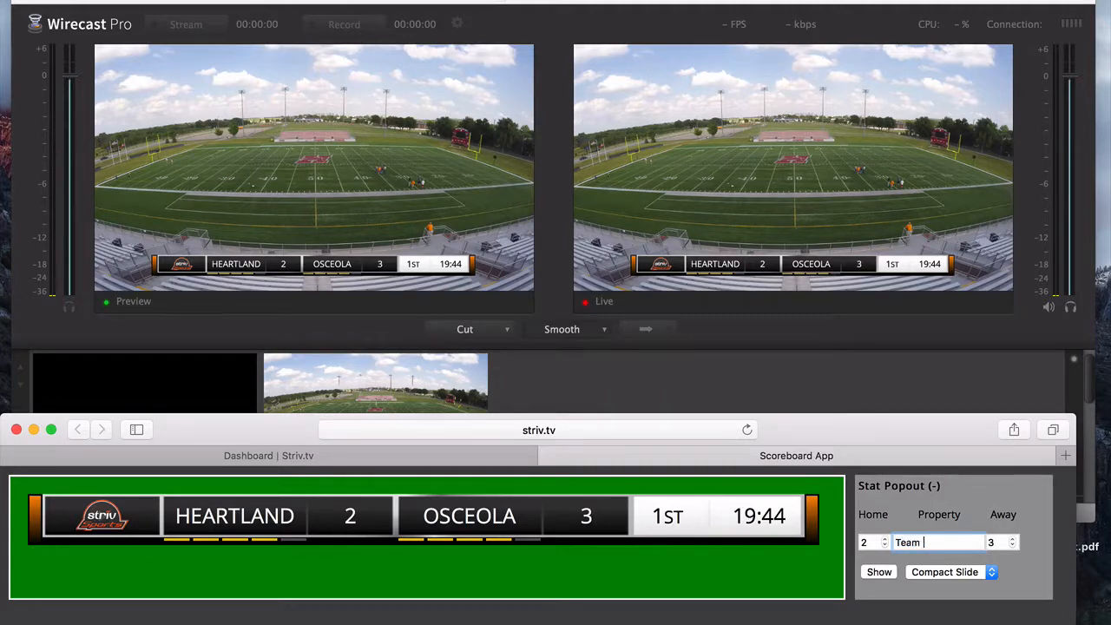
{"action": "type", "text": " Fouls"}
{"action": "left_click", "coordinate": [877, 574]}
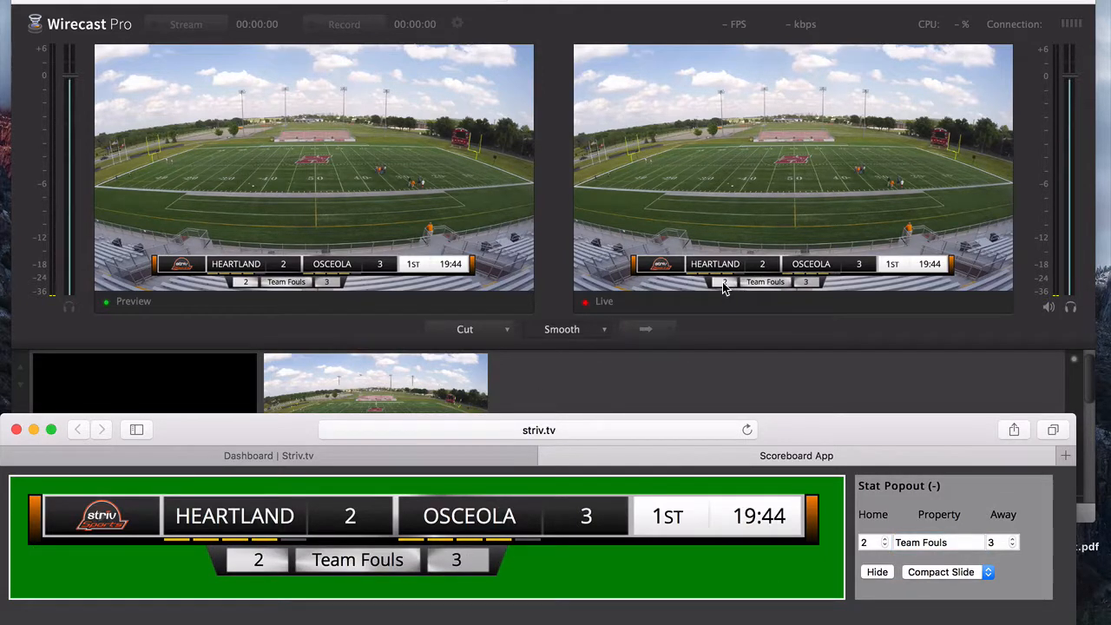
Raise the home team fouls to 5 and redisplay the popout, and repeat this with 6
{"action": "left_click", "coordinate": [886, 540]}
{"action": "left_click", "coordinate": [877, 573]}
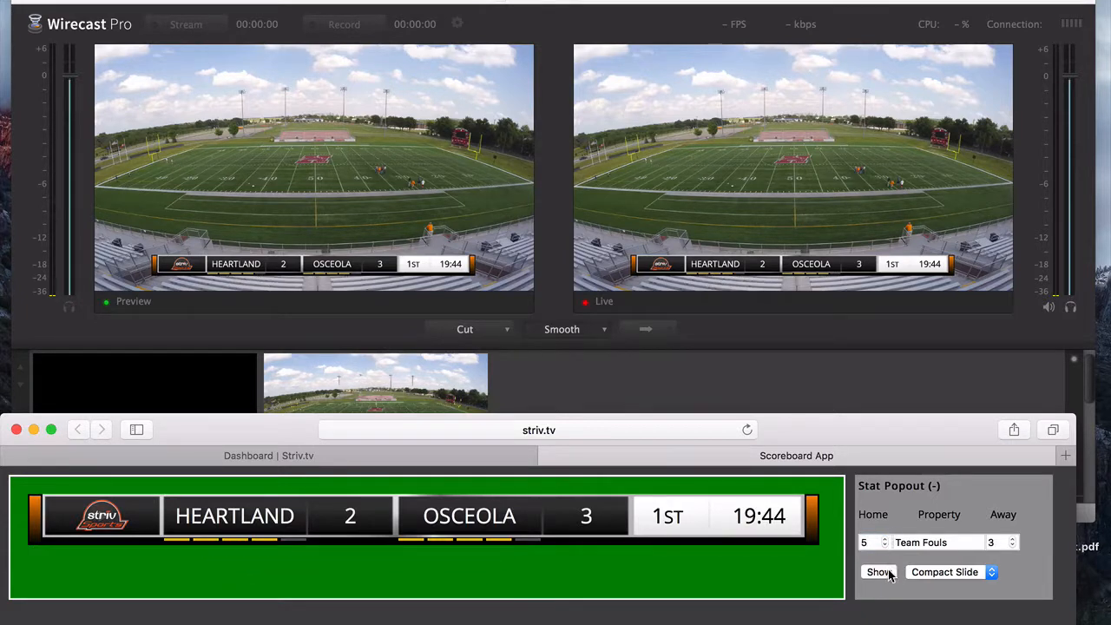
{"action": "left_click", "coordinate": [887, 573]}
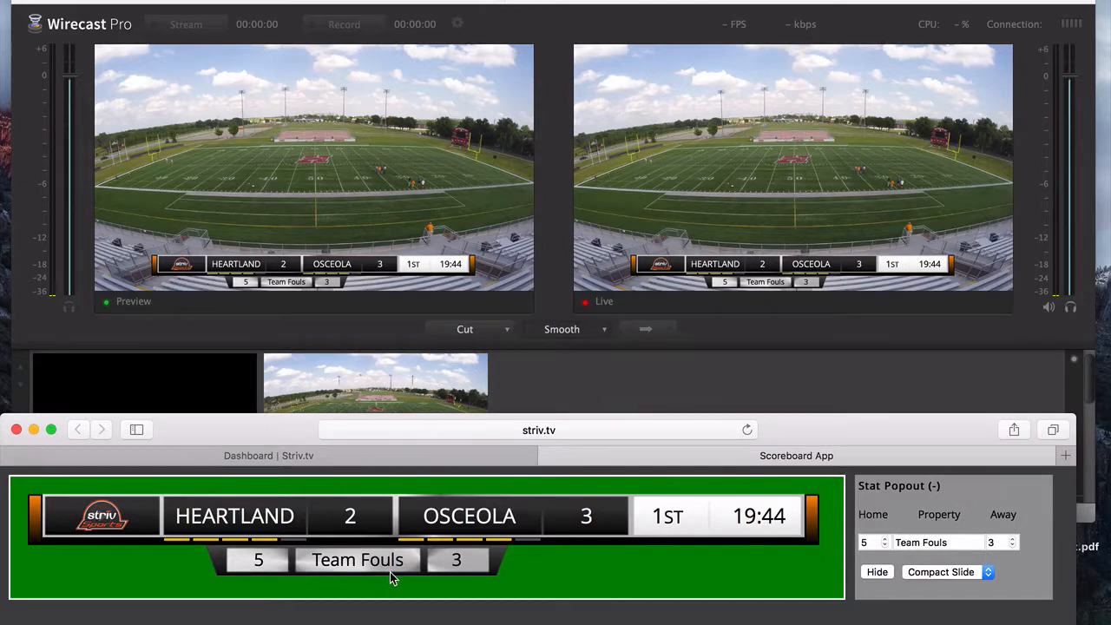
{"action": "left_click", "coordinate": [877, 572]}
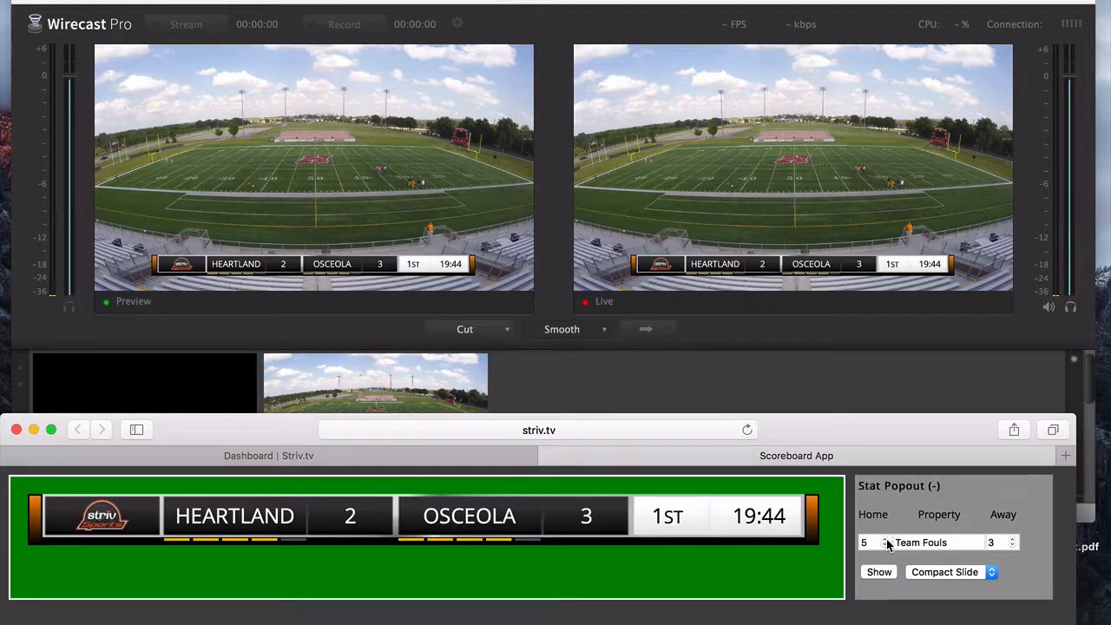
{"action": "left_click", "coordinate": [885, 540]}
{"action": "left_click", "coordinate": [879, 573]}
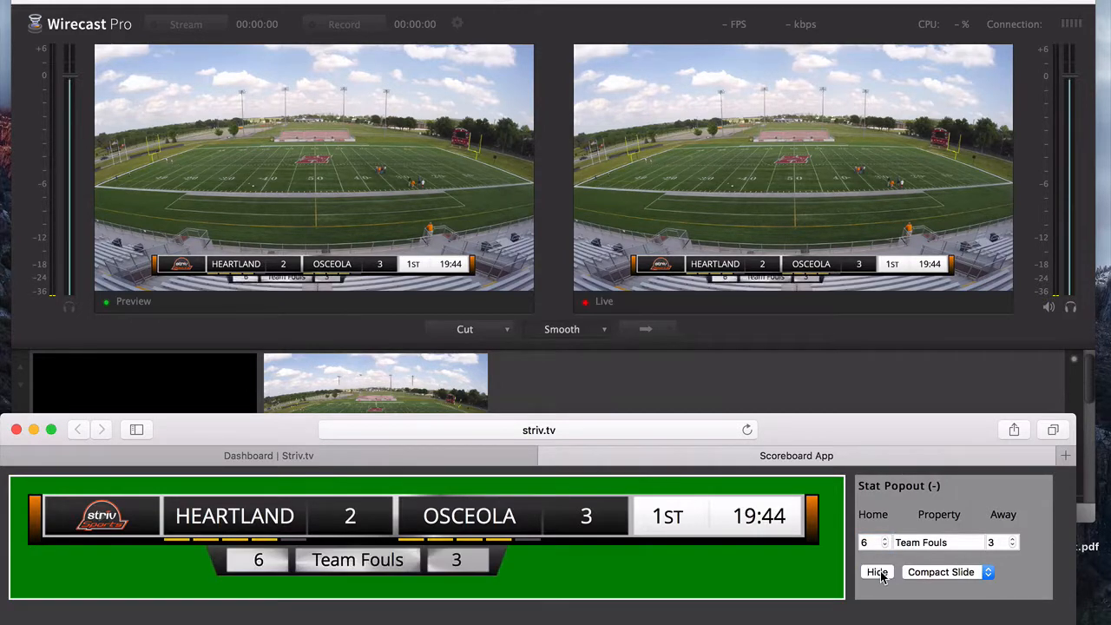
Hide the Team Fouls popout from the scoreboard and collapse the Stat Popout settings
{"action": "left_click", "coordinate": [921, 491]}
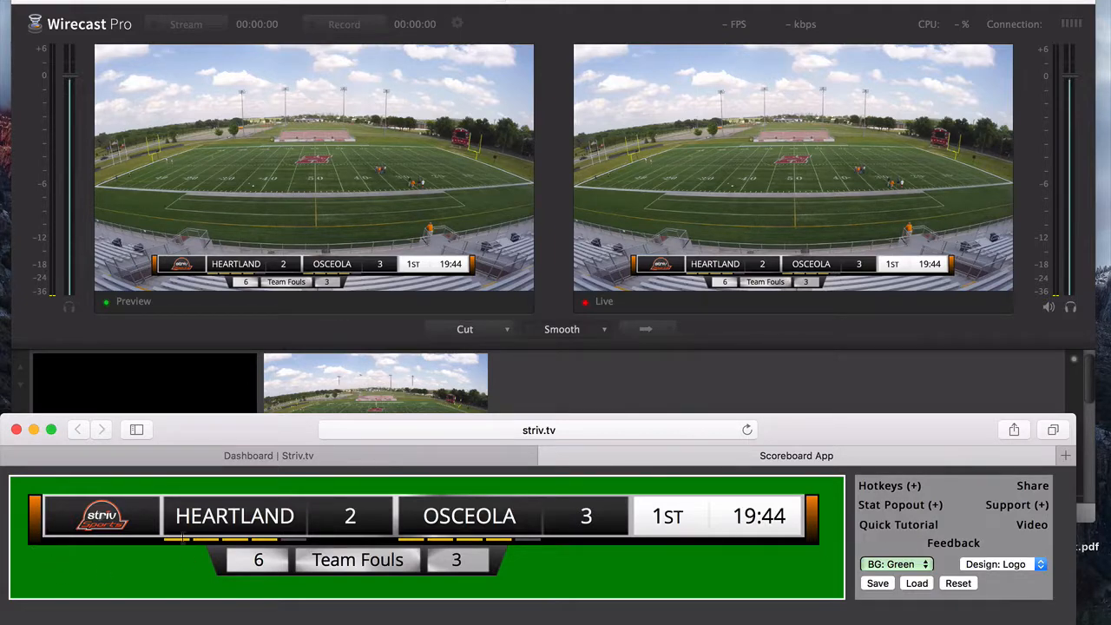
{"action": "left_click", "coordinate": [910, 507]}
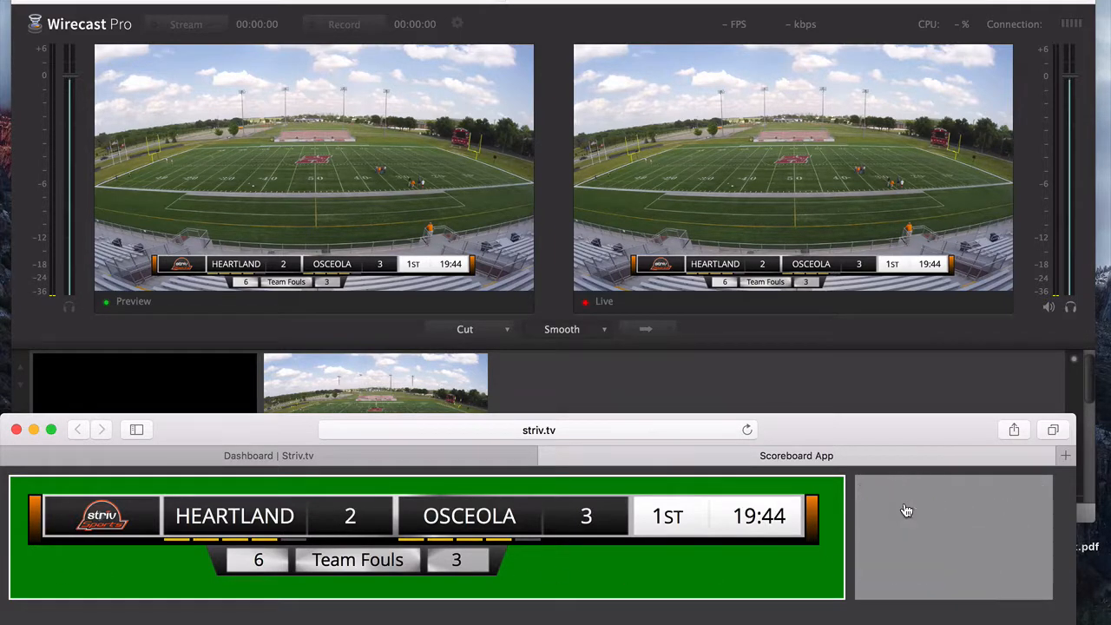
{"action": "left_click", "coordinate": [876, 572]}
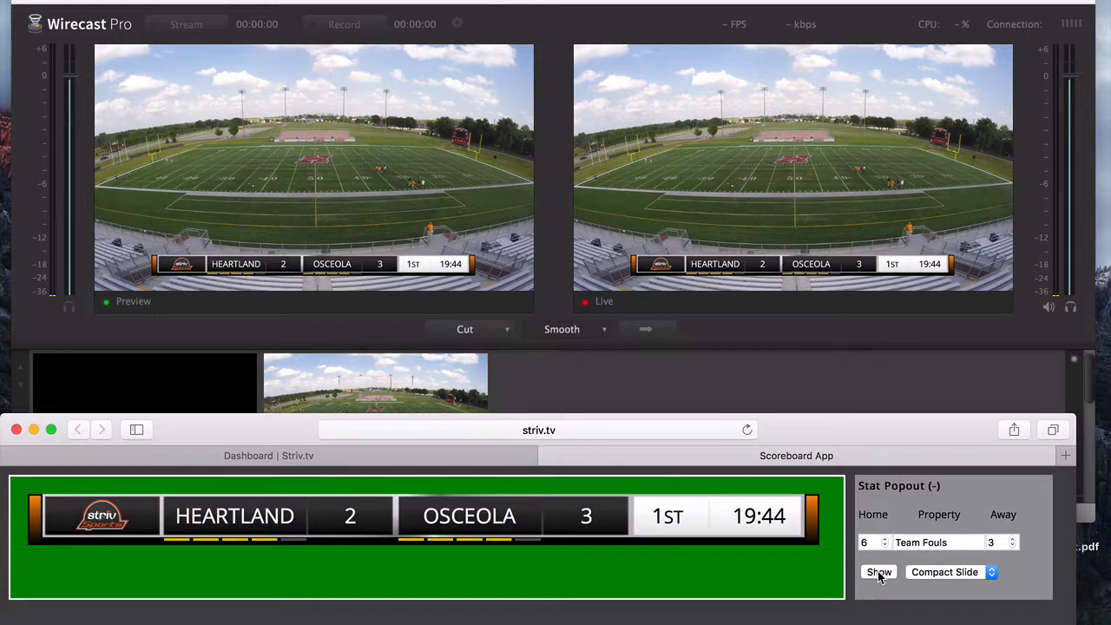
{"action": "left_click", "coordinate": [901, 491]}
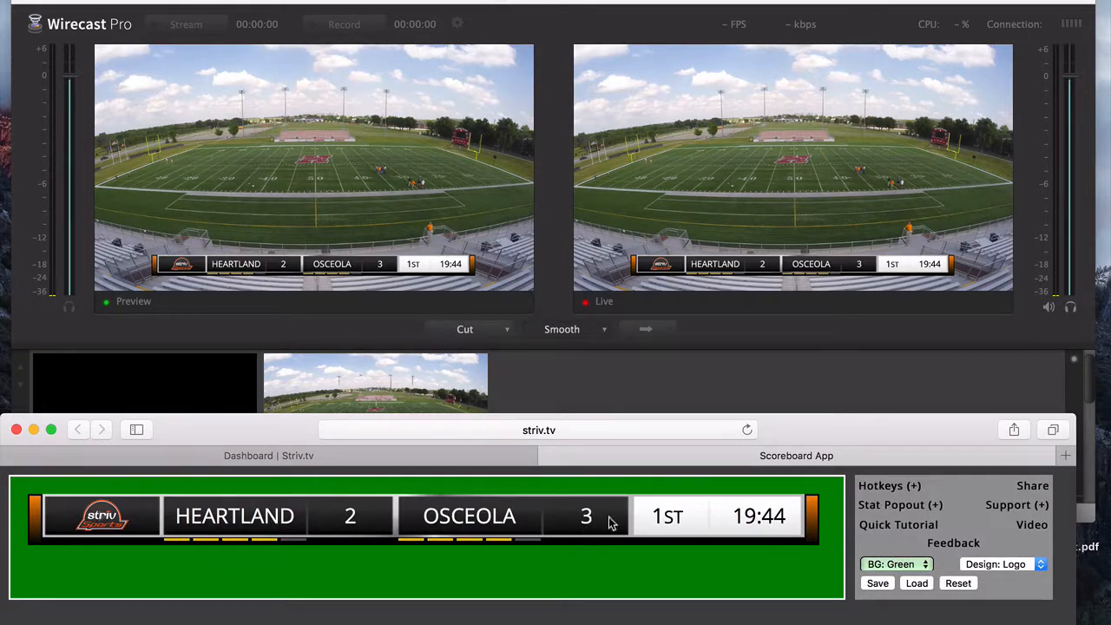
View the Scoreboard App's support contact details, close them and open the Share window
{"action": "left_click", "coordinate": [1033, 506]}
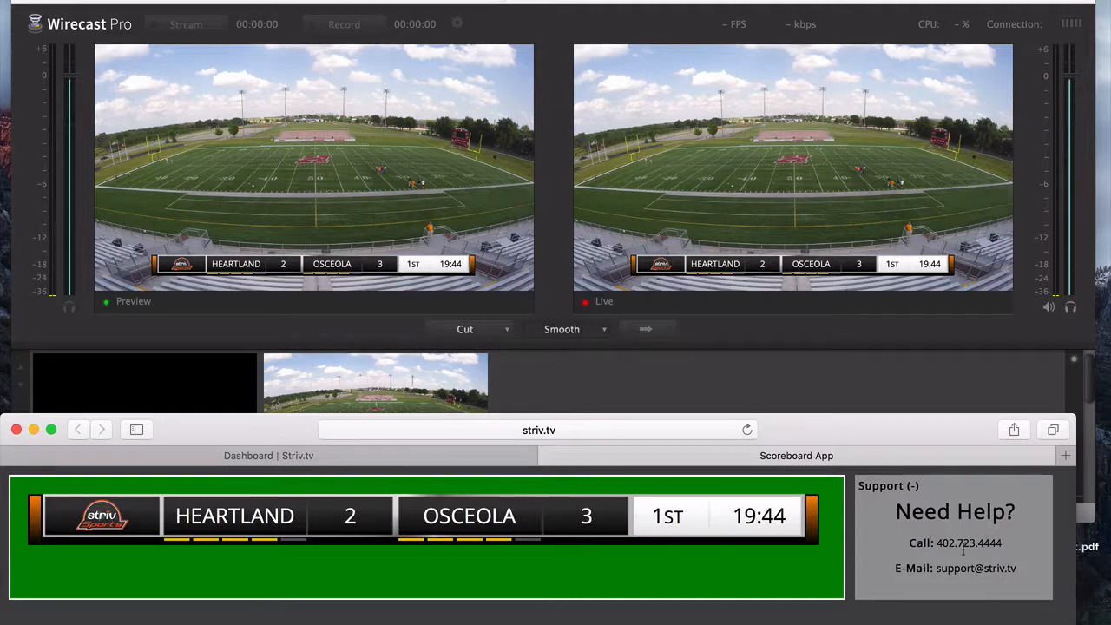
{"action": "left_click", "coordinate": [881, 490]}
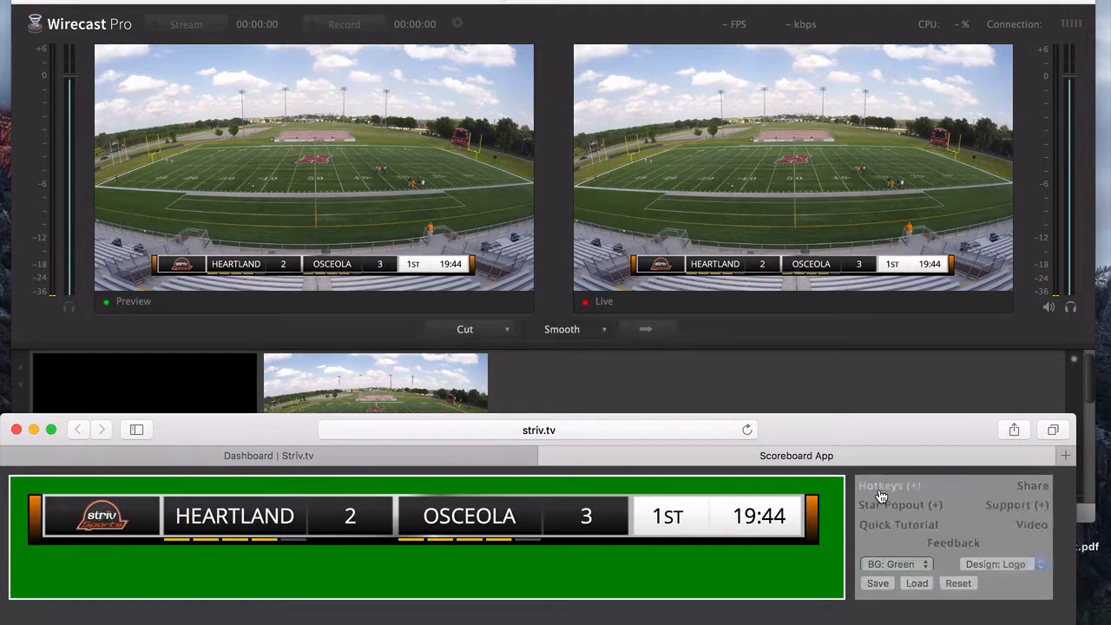
{"action": "left_click", "coordinate": [1033, 488]}
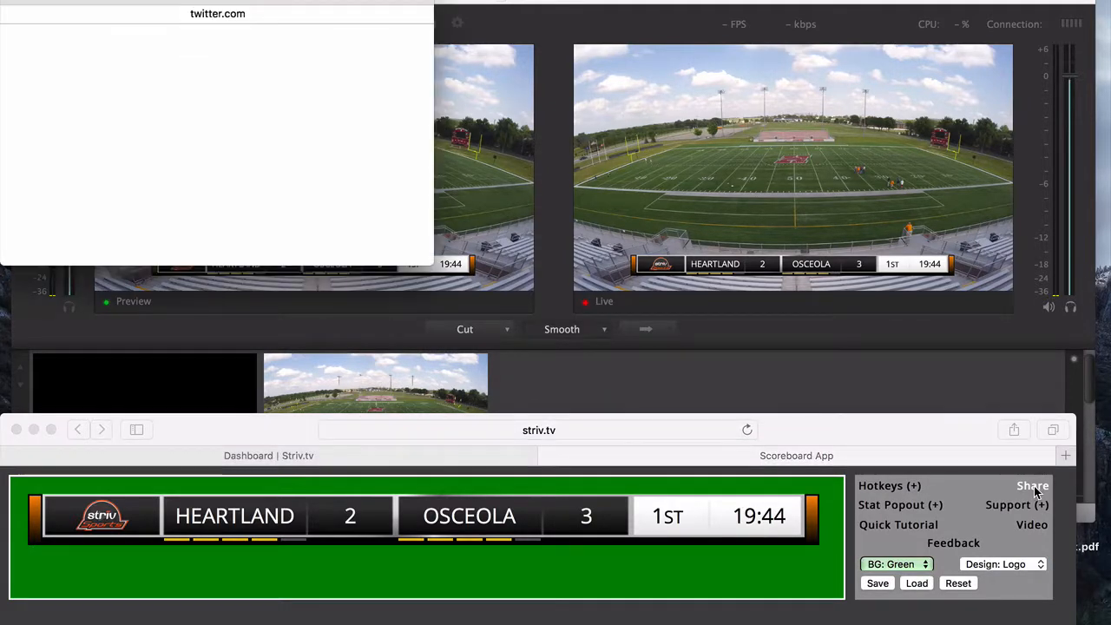